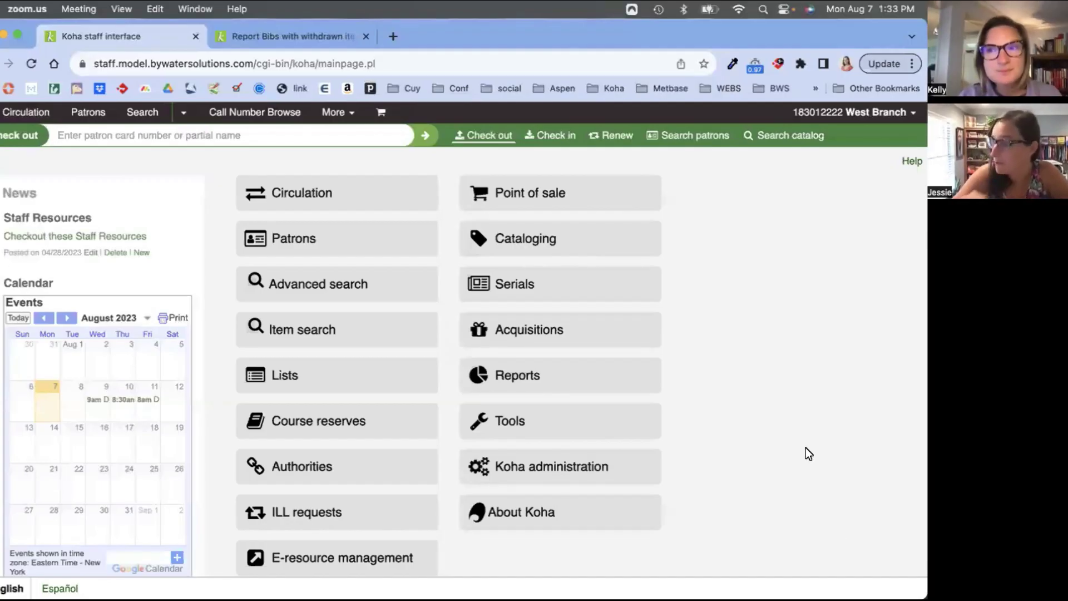
Open Koha's Item search form from the search type list
click(183, 114)
click(183, 115)
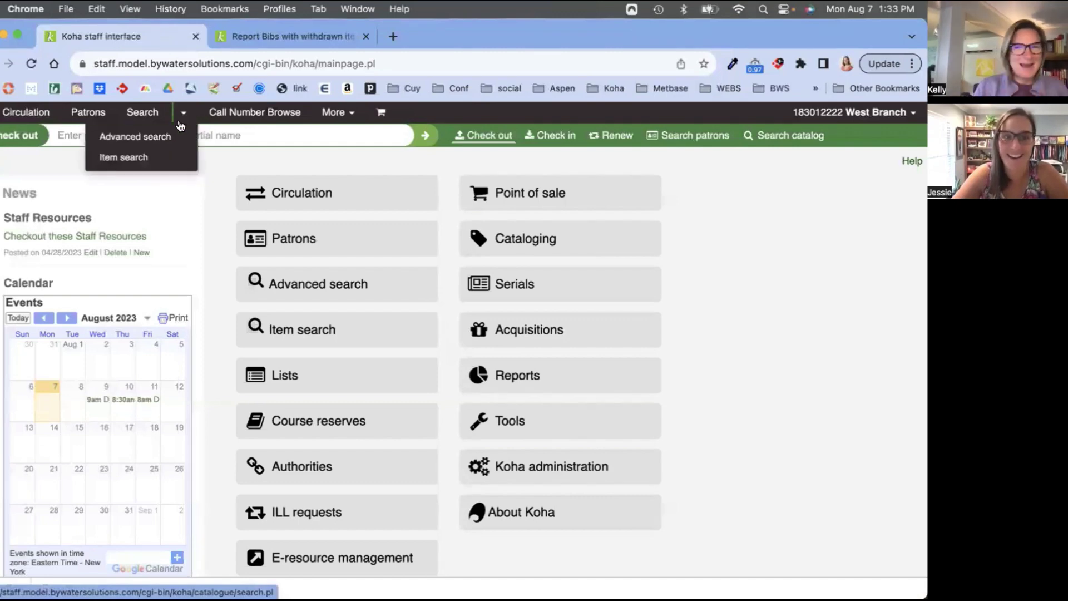
click(160, 158)
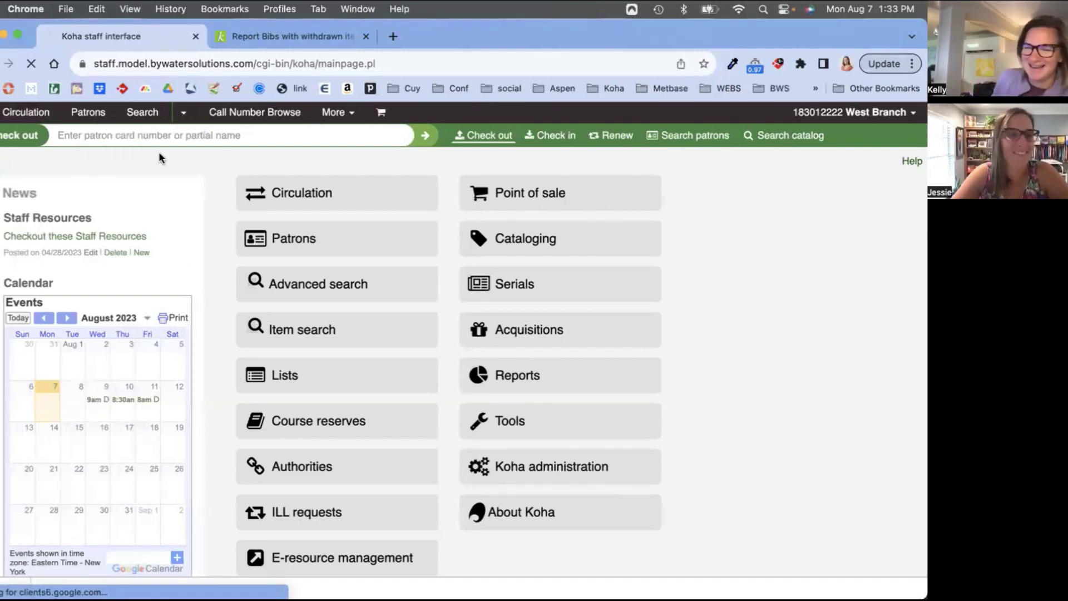
scroll(469, 440, down, 1)
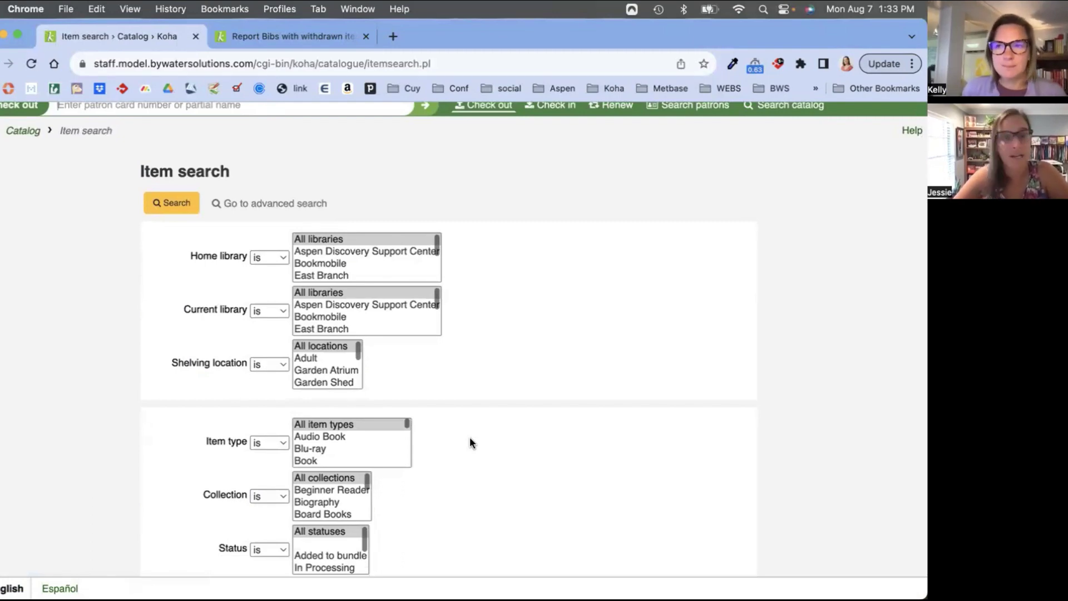
scroll(470, 438, down, 6)
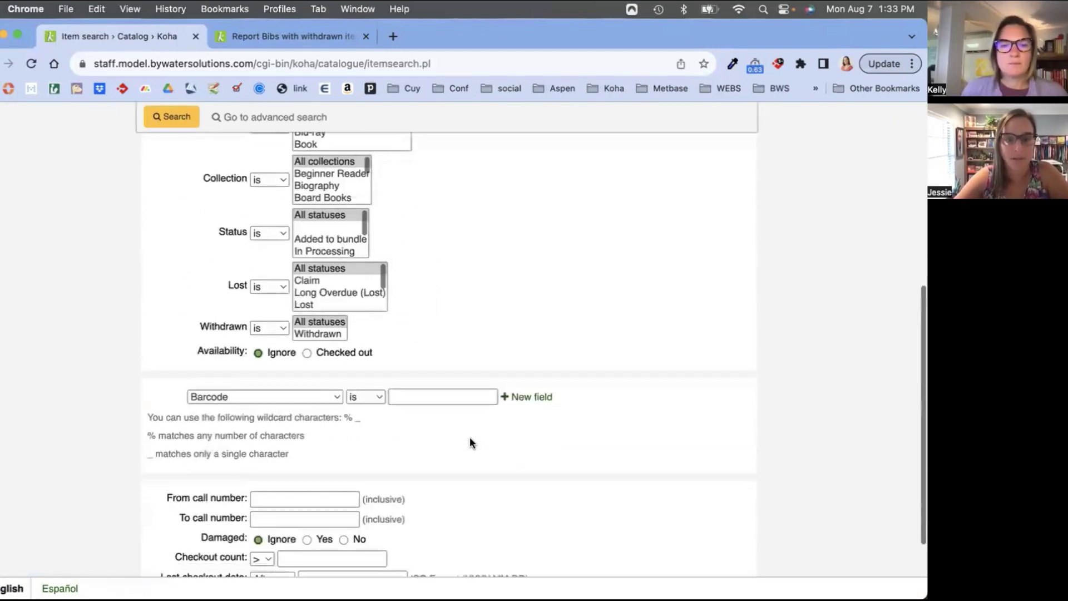
Filter the item search to Withdrawn items, with output set to Screen rather than barcodes file
click(314, 334)
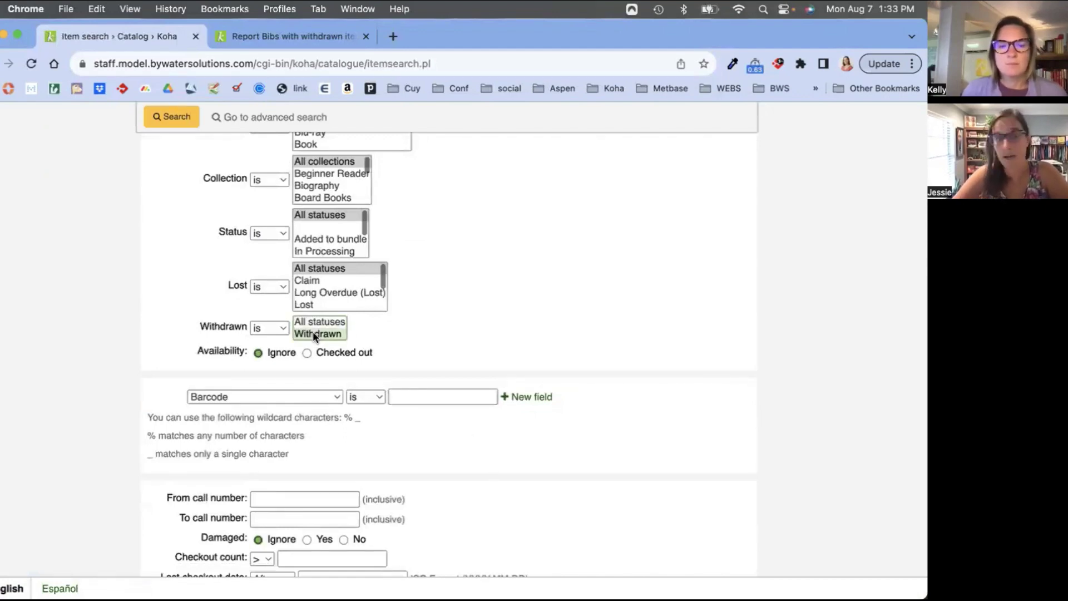
scroll(86, 287, down, 2)
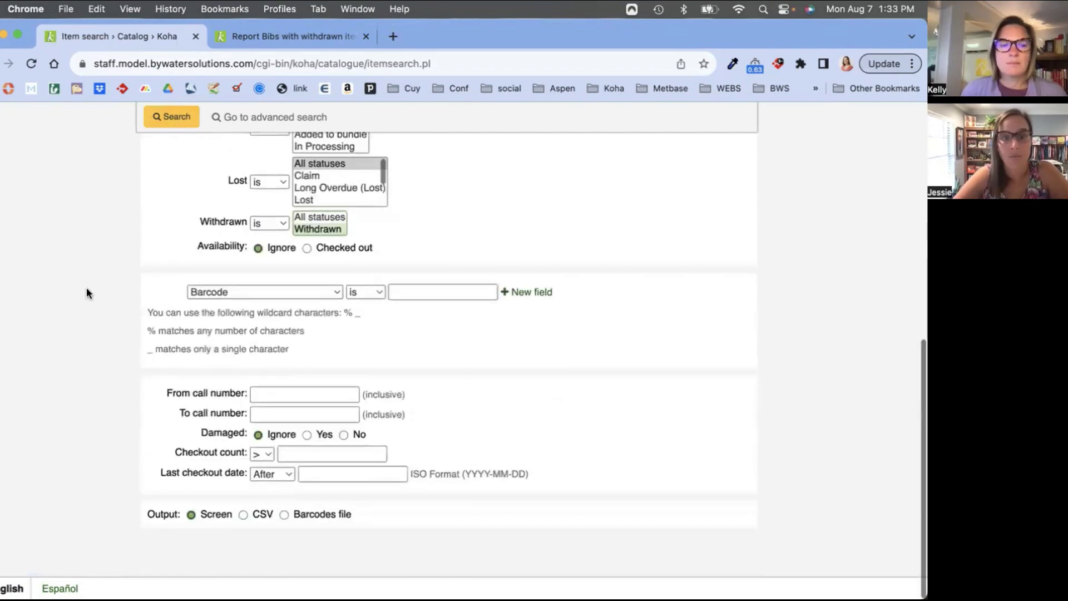
drag(148, 521, 176, 519)
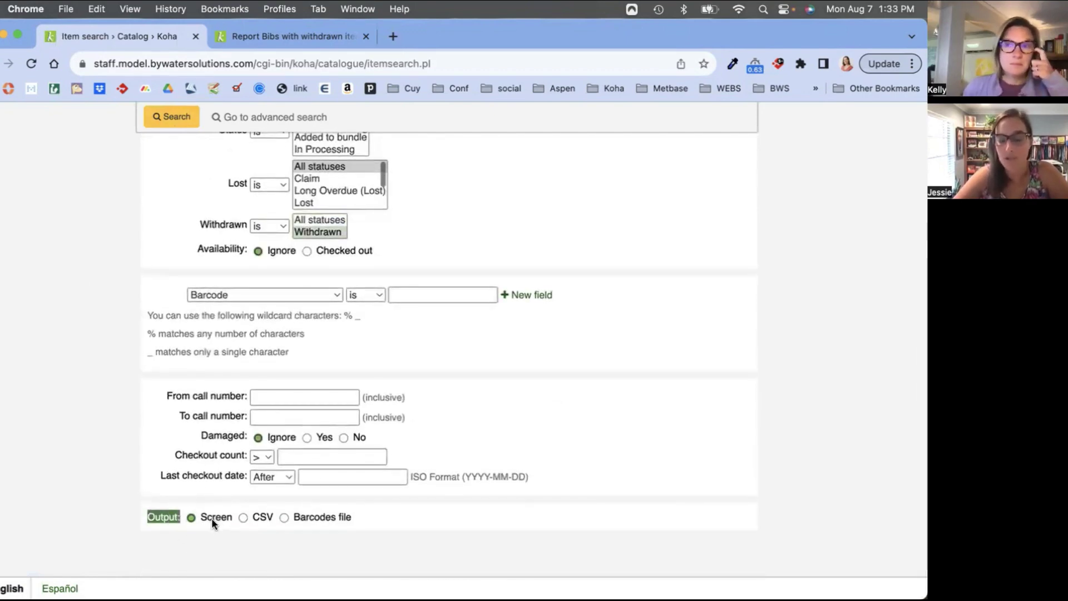
click(284, 518)
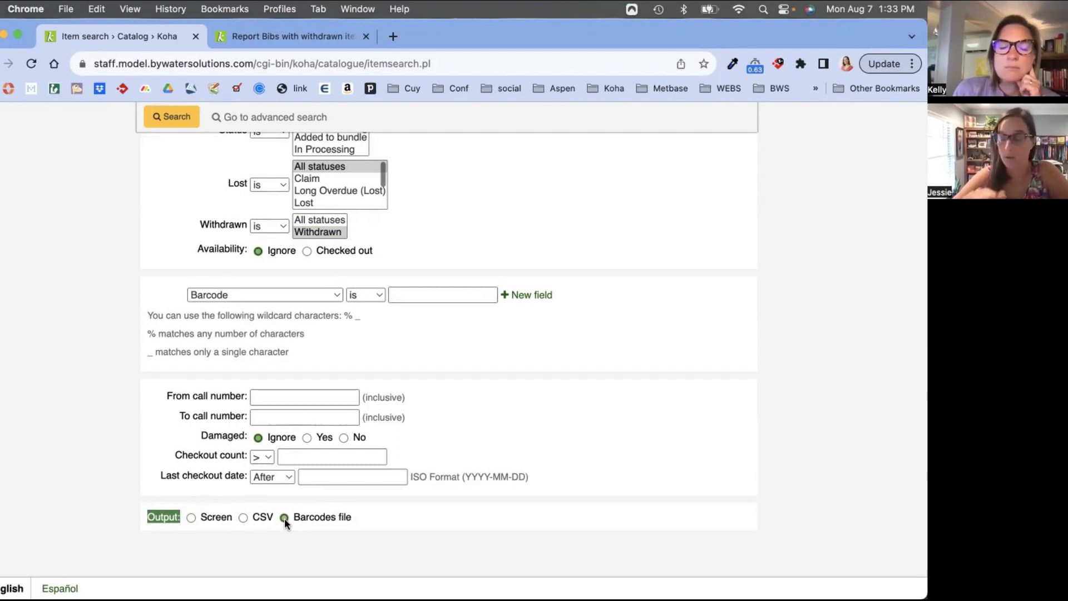
click(191, 518)
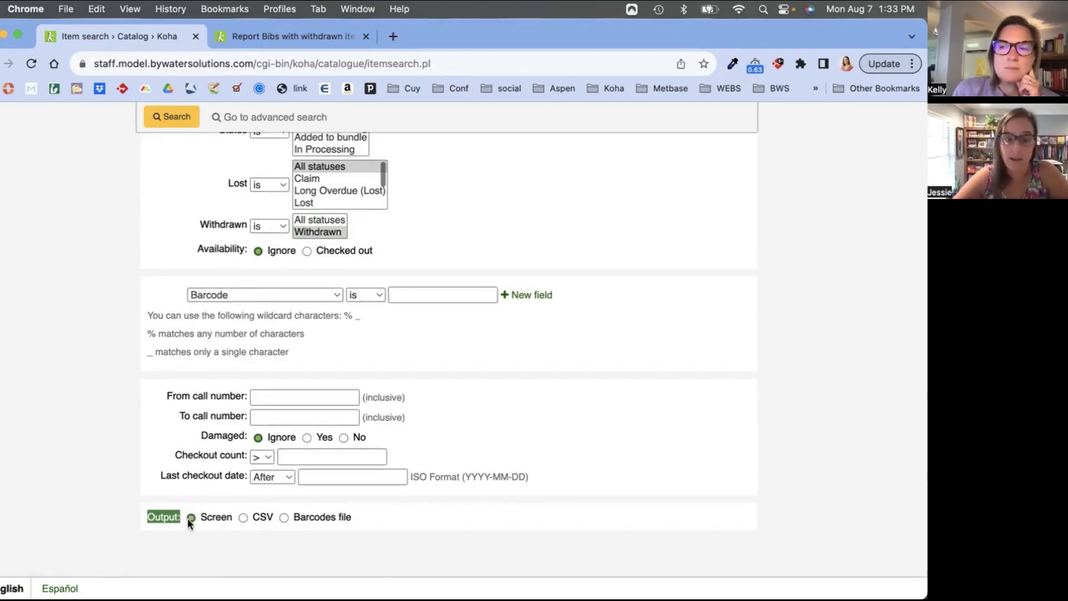
Run the withdrawn item search and review the 385 results
click(169, 117)
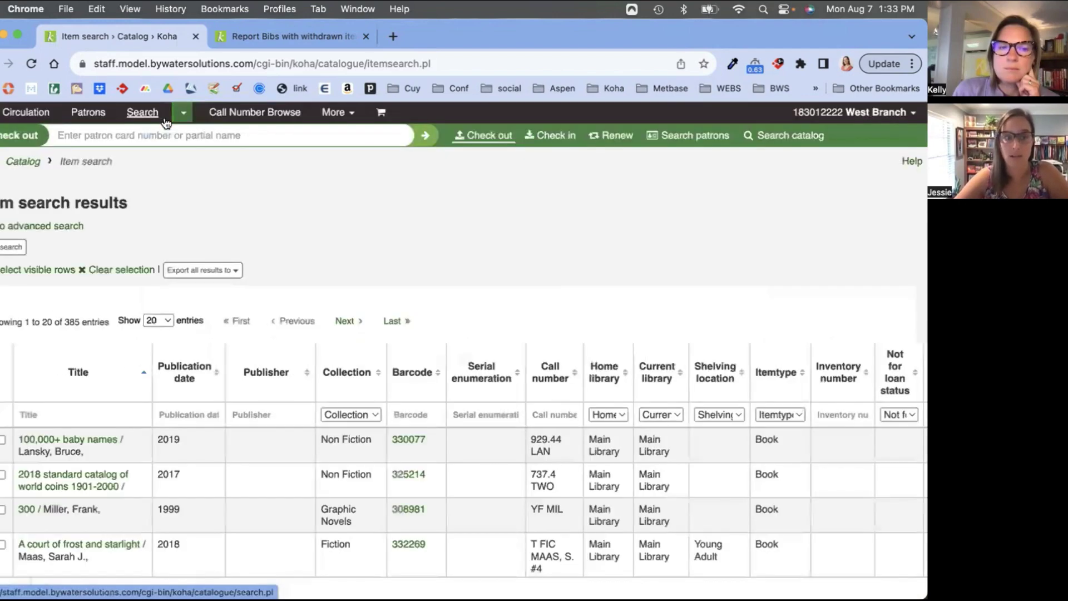
double_click(75, 322)
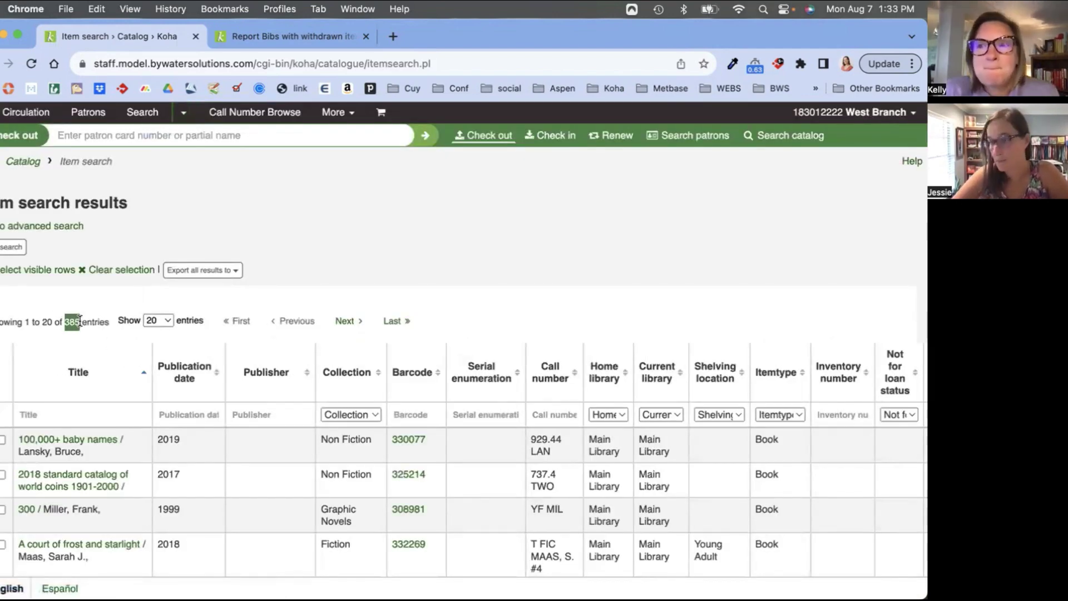
scroll(79, 321, down, 5)
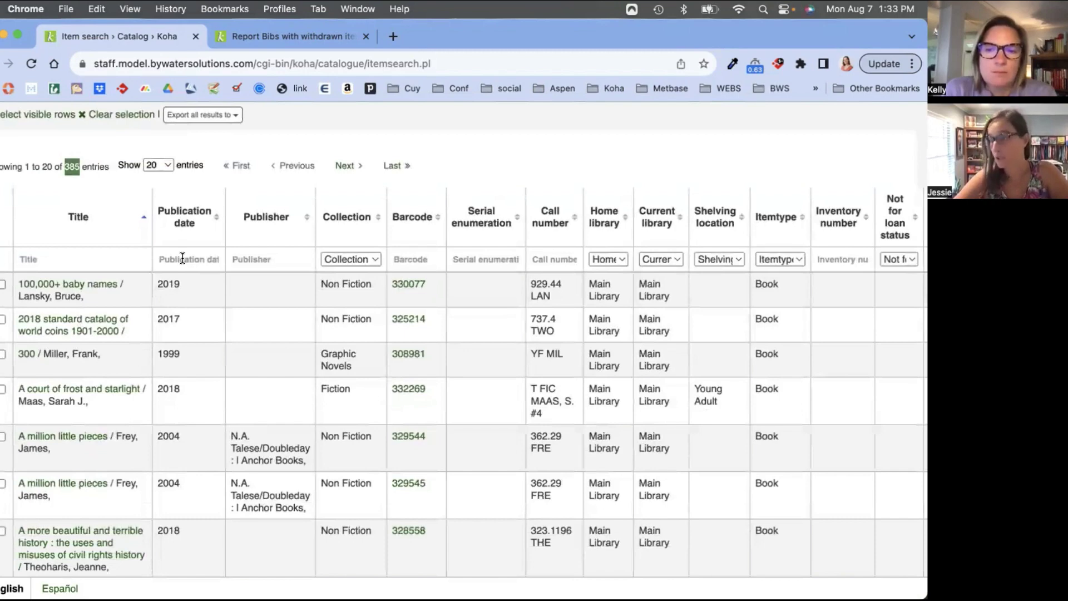
scroll(155, 208, up, 3)
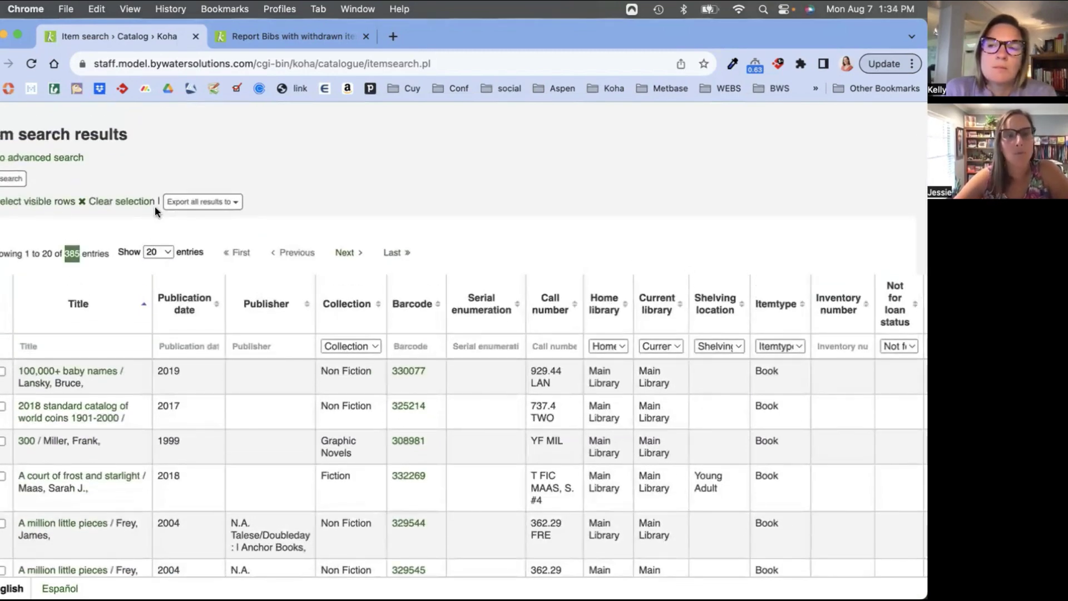
scroll(151, 148, up, 3)
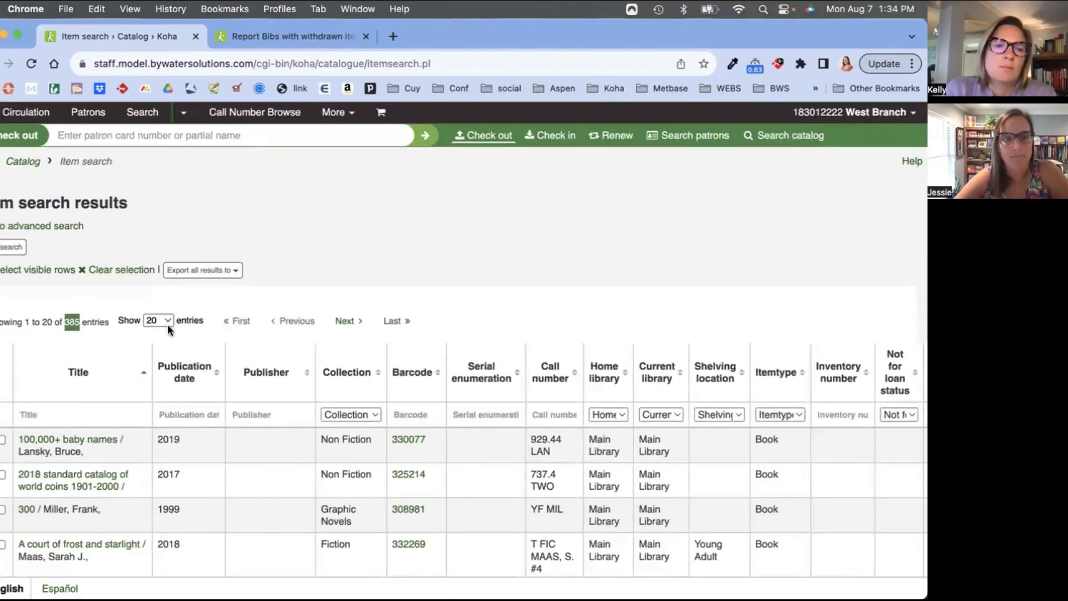
Select the first five results, from 100,000+ baby names to A million little pieces, and export them as a barcodes file
click(3, 441)
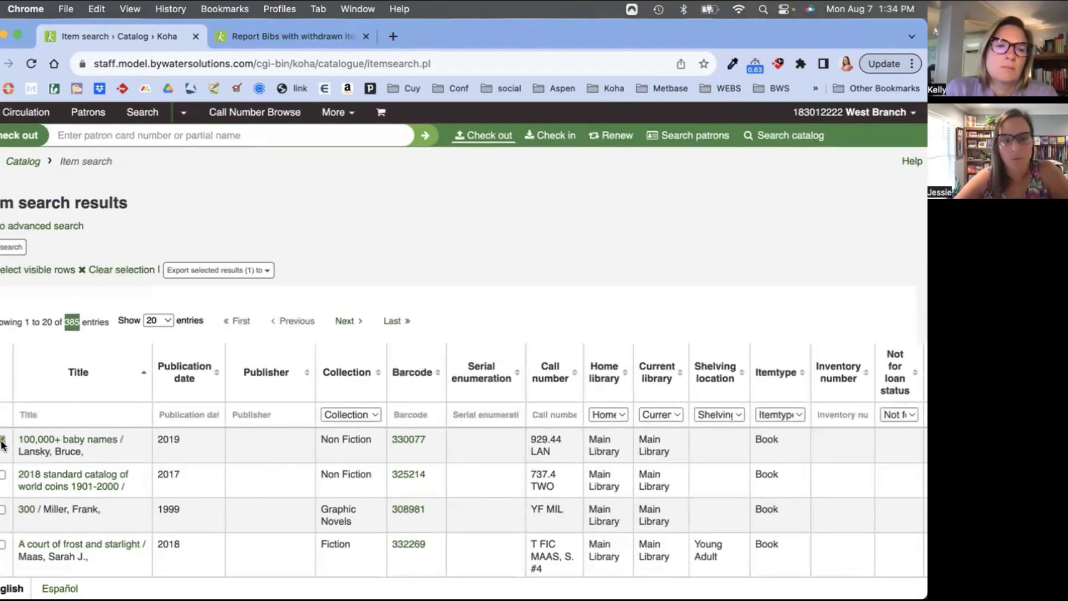
click(3, 474)
click(3, 510)
click(3, 545)
scroll(9, 412, down, 3)
click(3, 443)
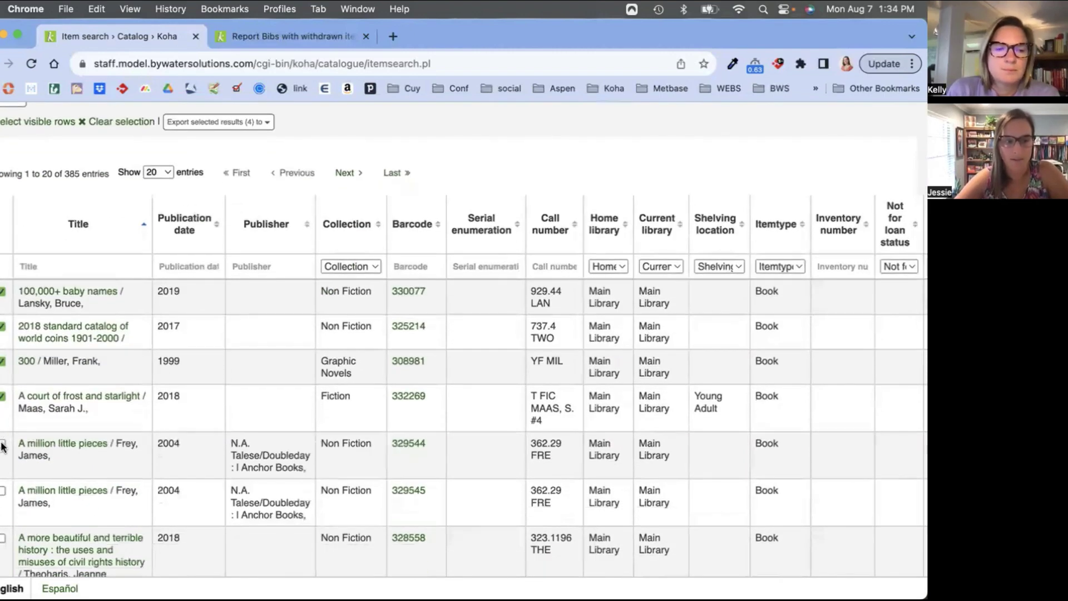
scroll(168, 453, up, 3)
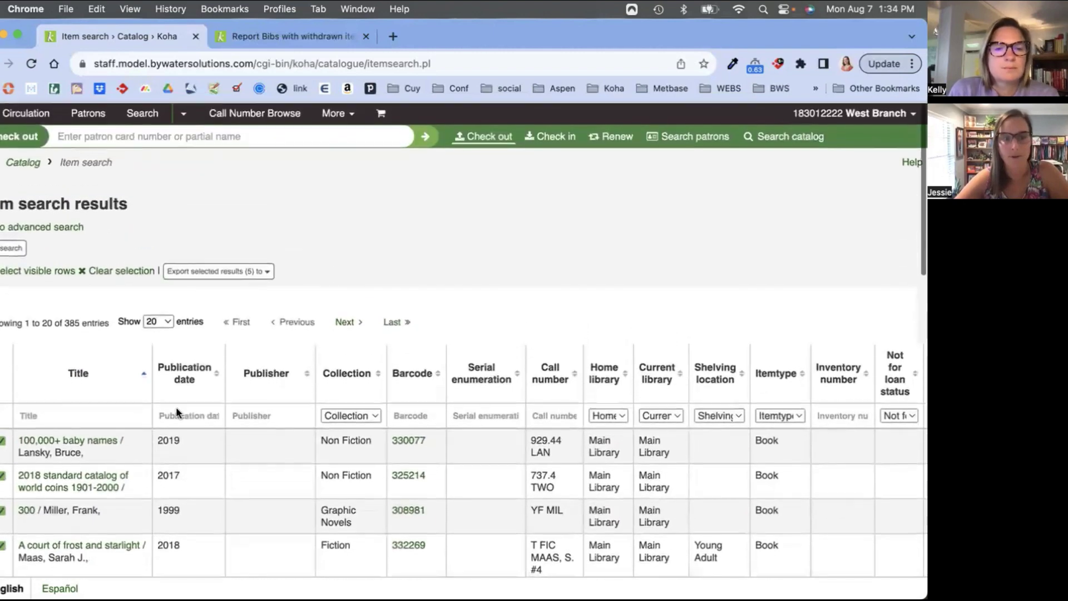
click(226, 271)
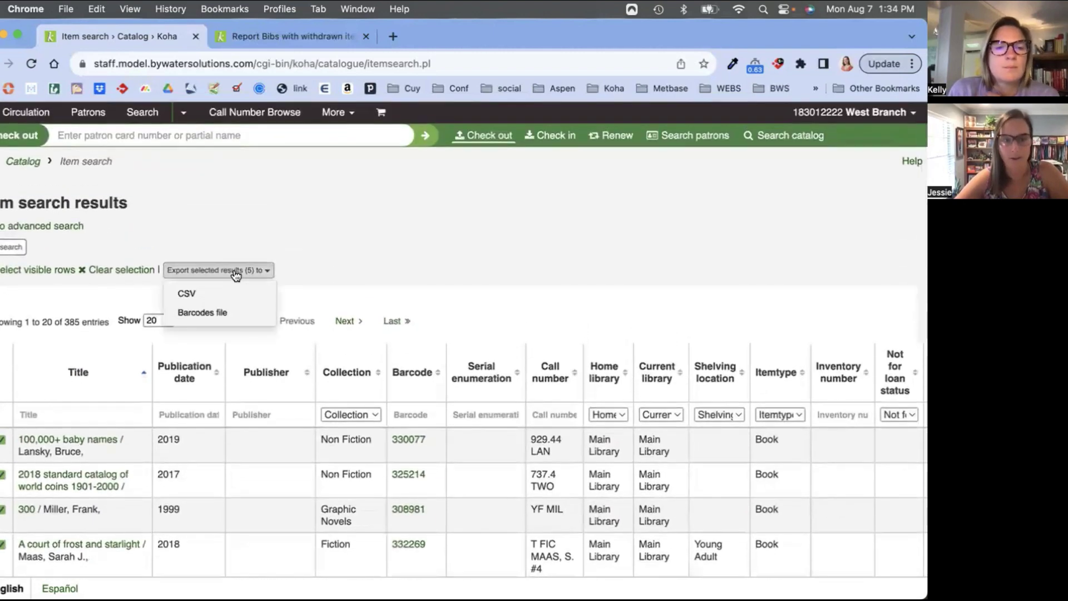
click(224, 314)
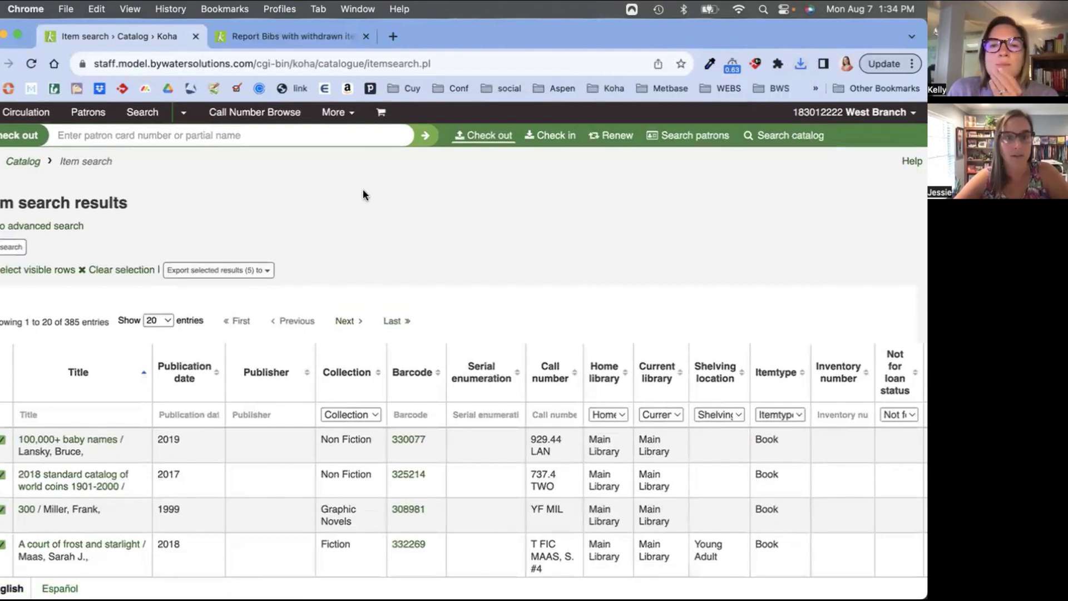
Go to More > Cataloging > Batch item deletion
click(344, 113)
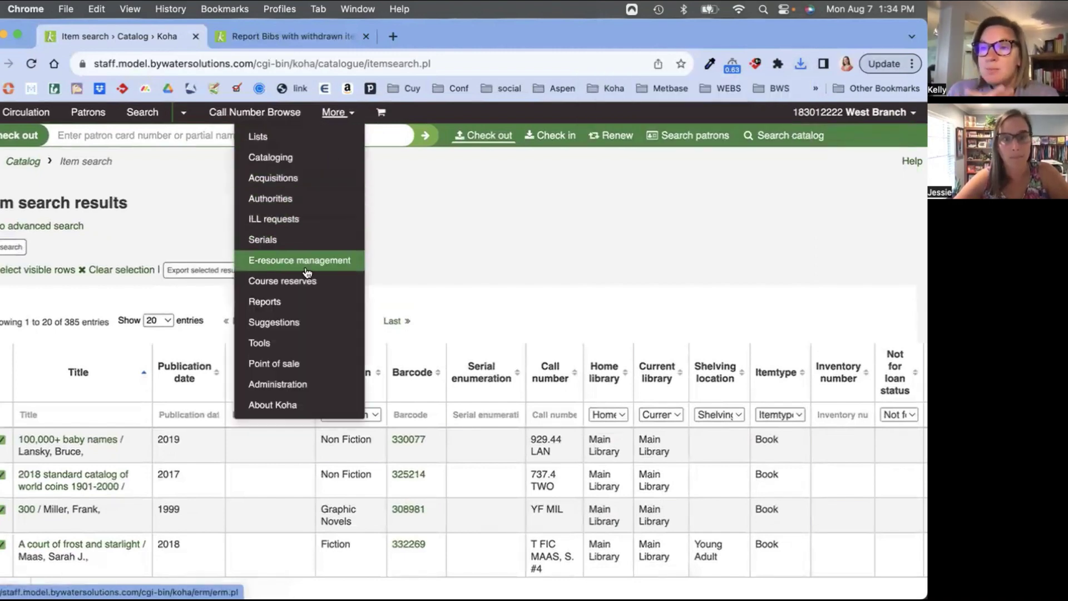
click(301, 167)
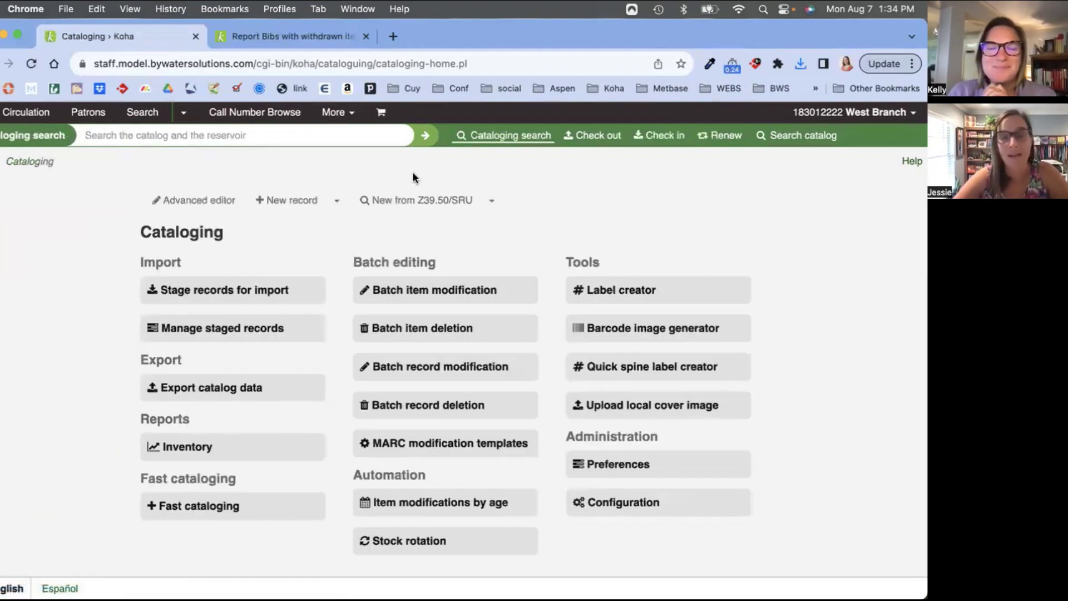
click(446, 332)
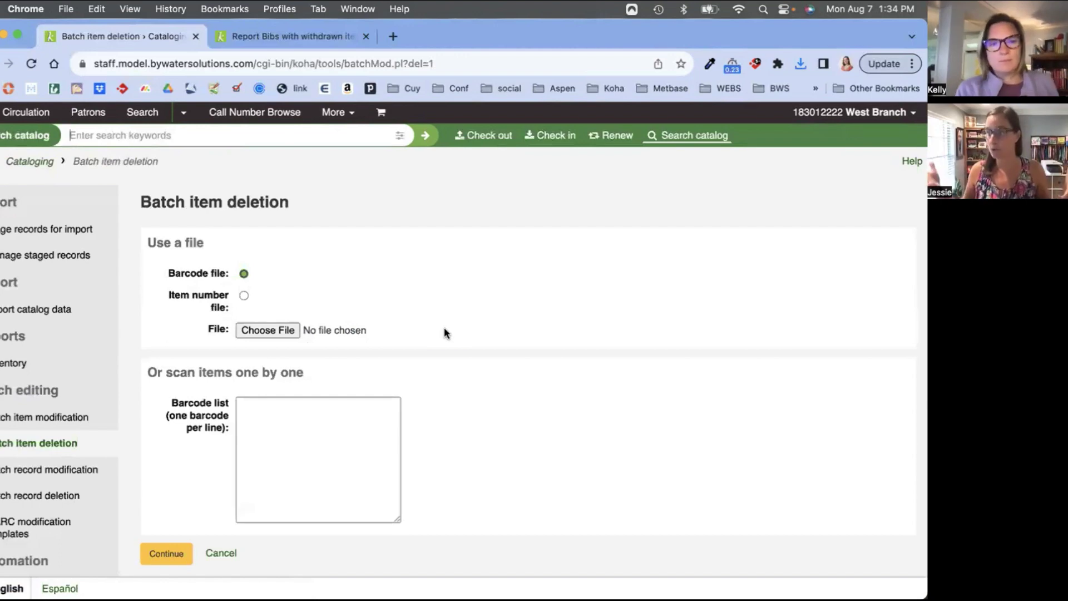
click(282, 476)
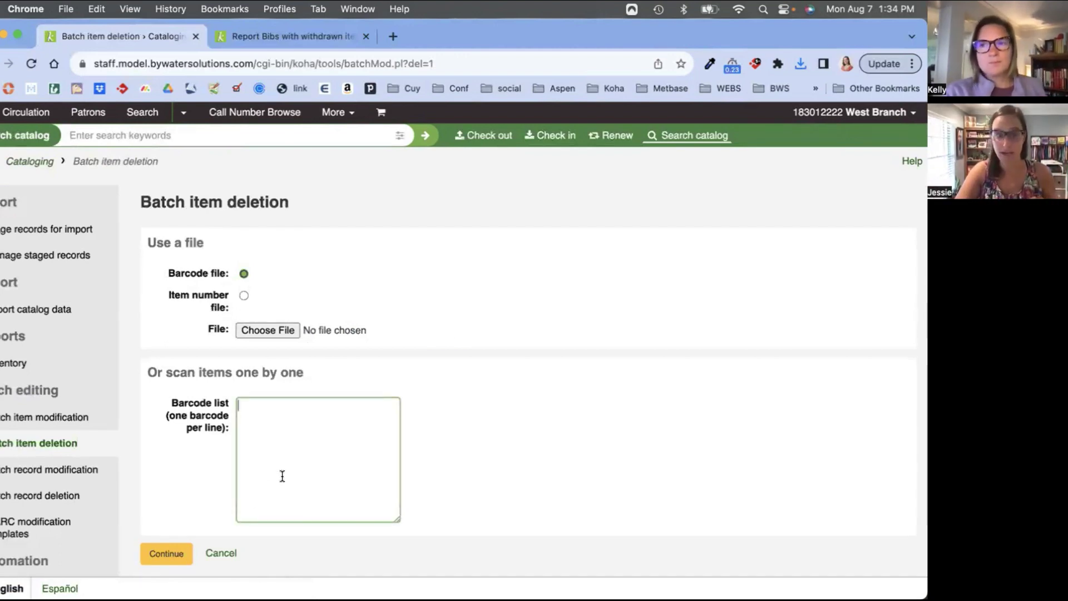
Load barcodes (17).txt from the Downloads folder as the barcode file
click(278, 330)
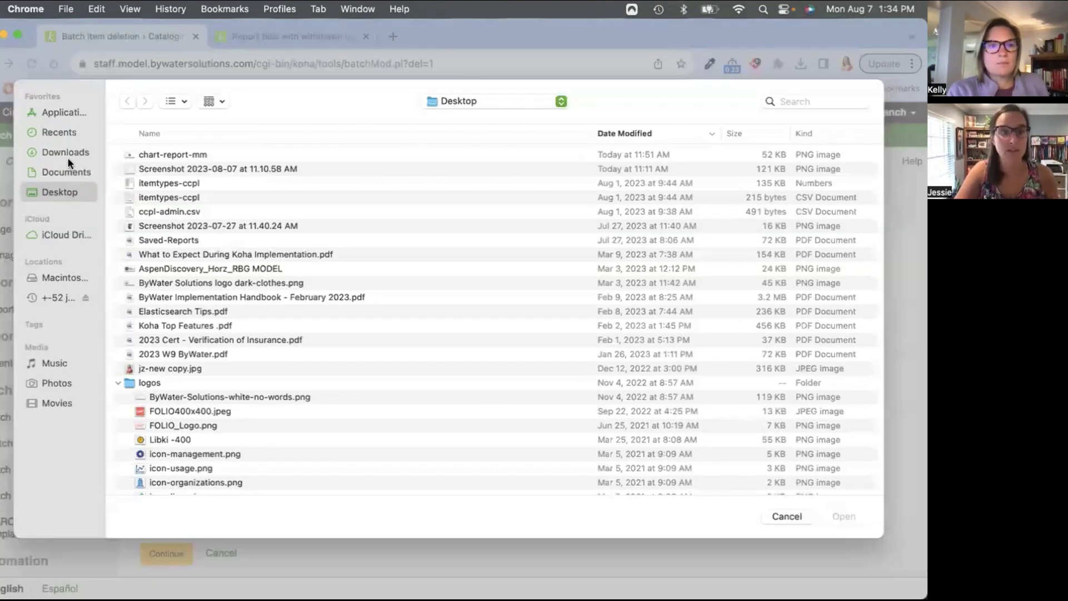
click(66, 149)
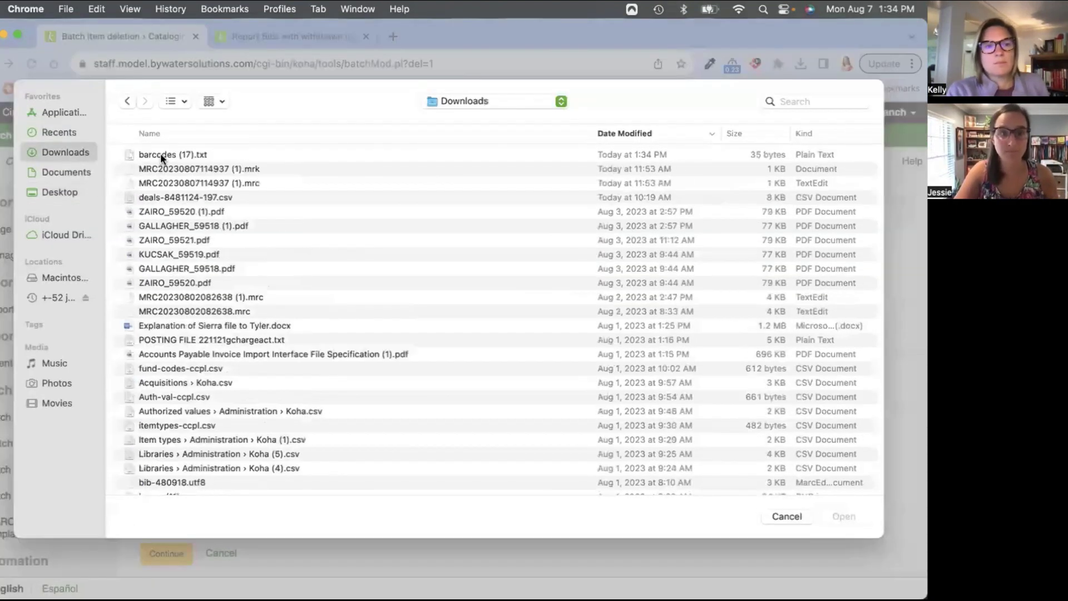
click(160, 152)
double_click(161, 154)
scroll(175, 436, down, 3)
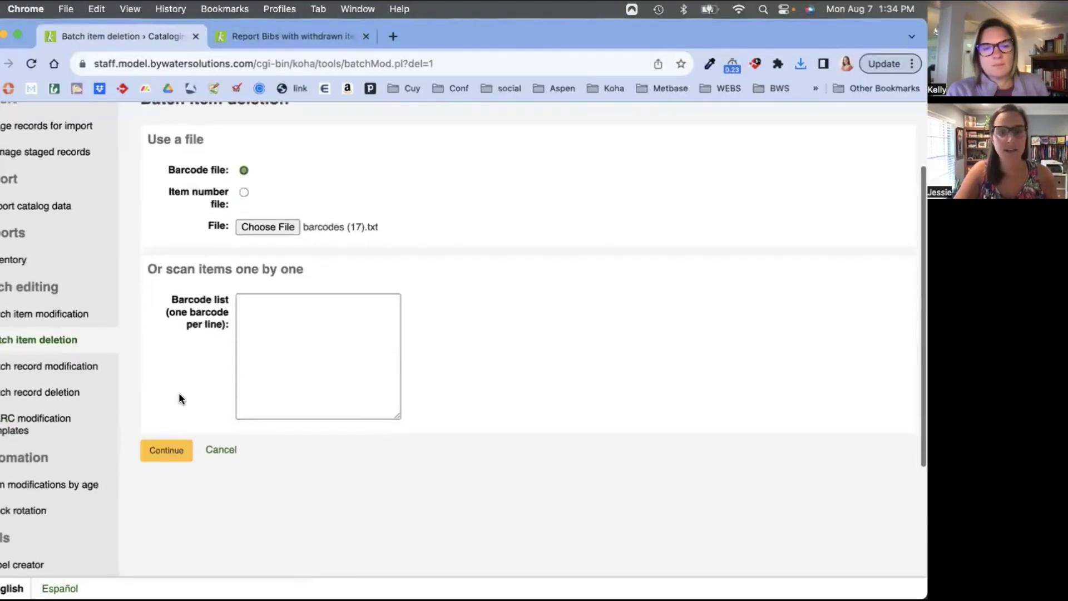
Submit the barcode file, review the listed withdrawn items, and tick A court of frost and starlight
click(167, 451)
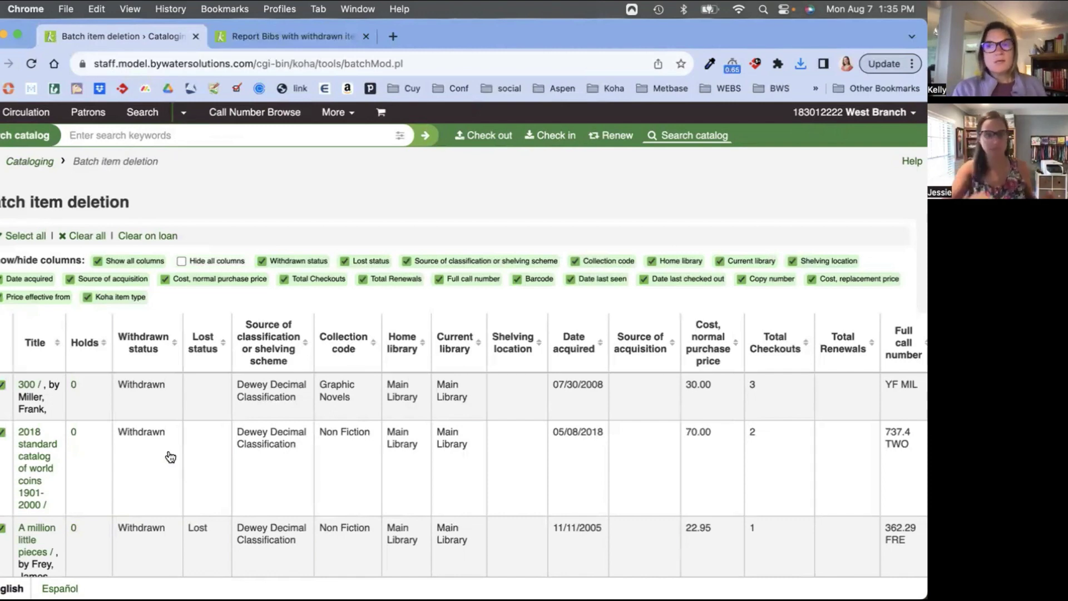
scroll(170, 456, down, 3)
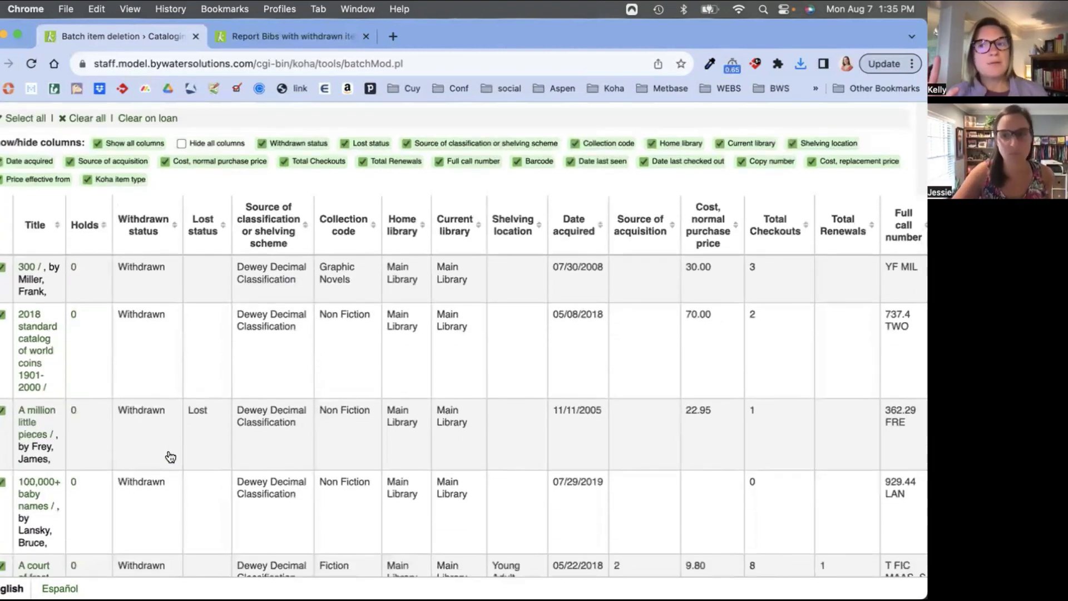
scroll(170, 457, down, 1)
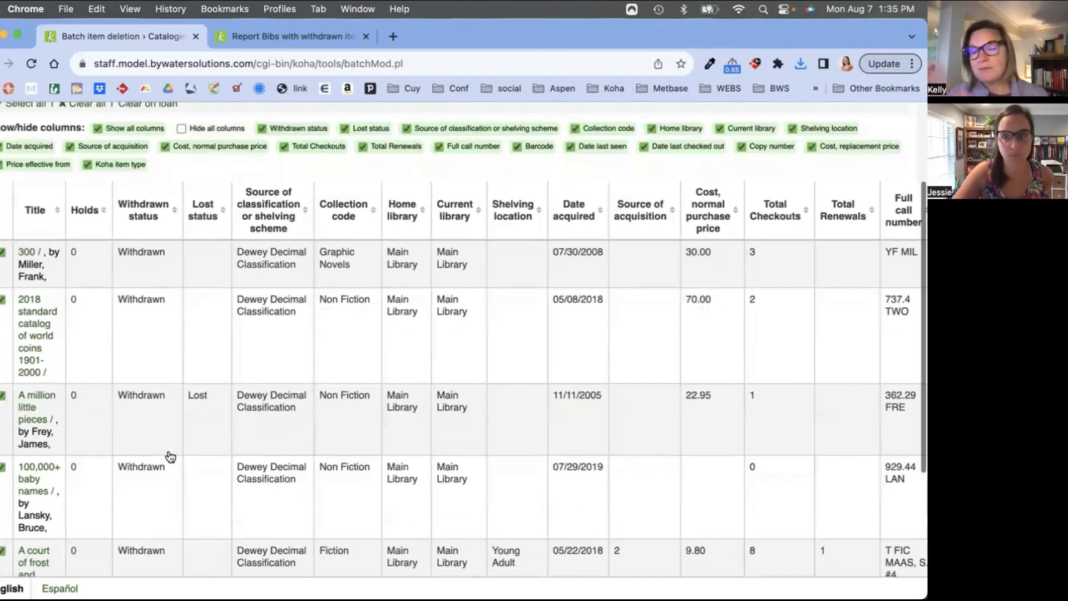
scroll(170, 457, down, 3)
scroll(171, 457, down, 1)
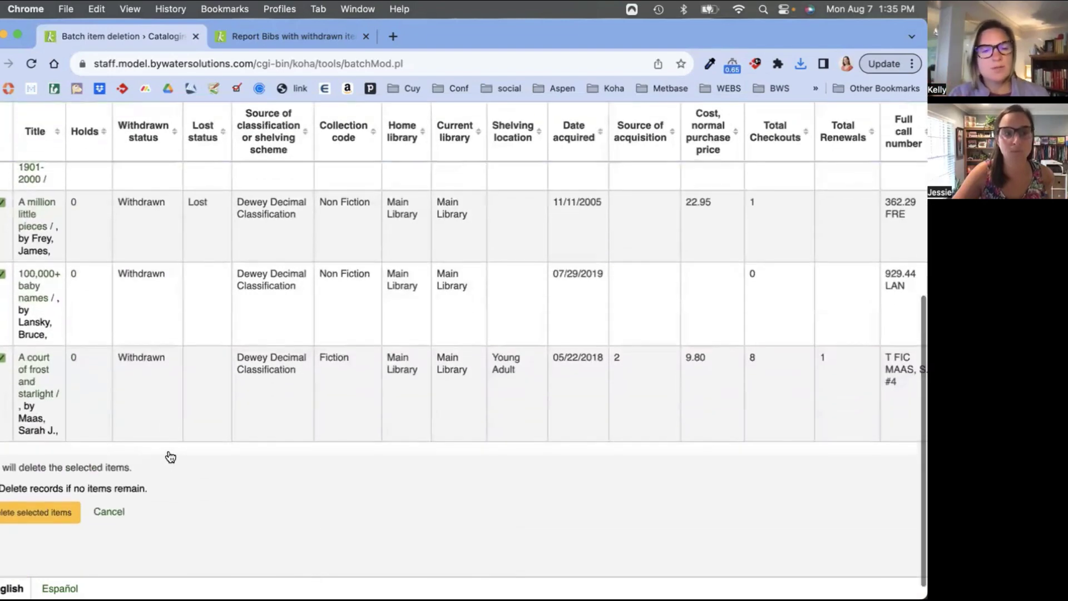
scroll(170, 457, up, 5)
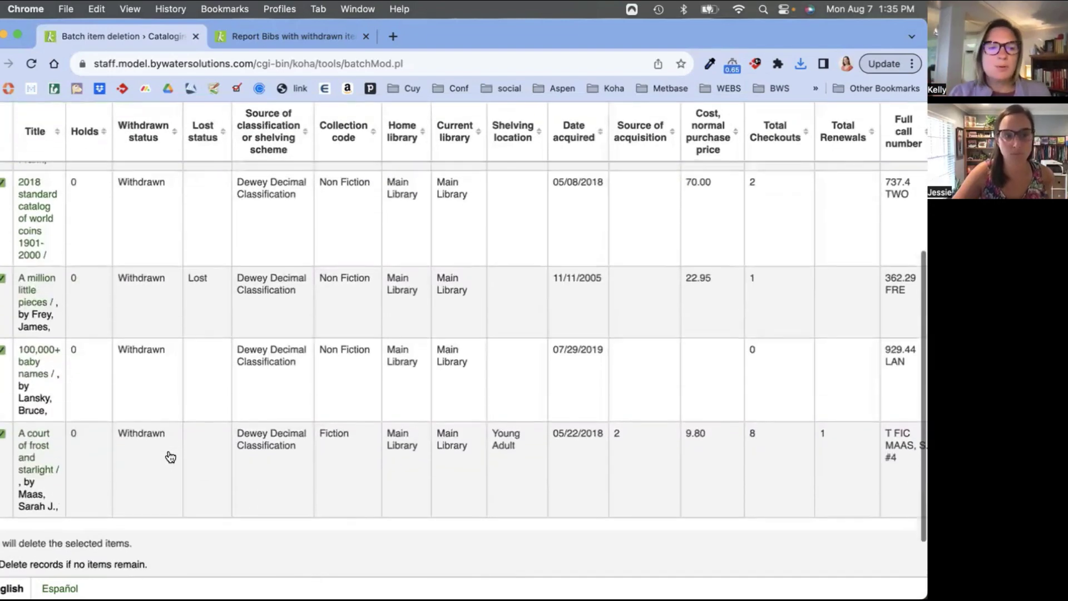
scroll(170, 456, down, 5)
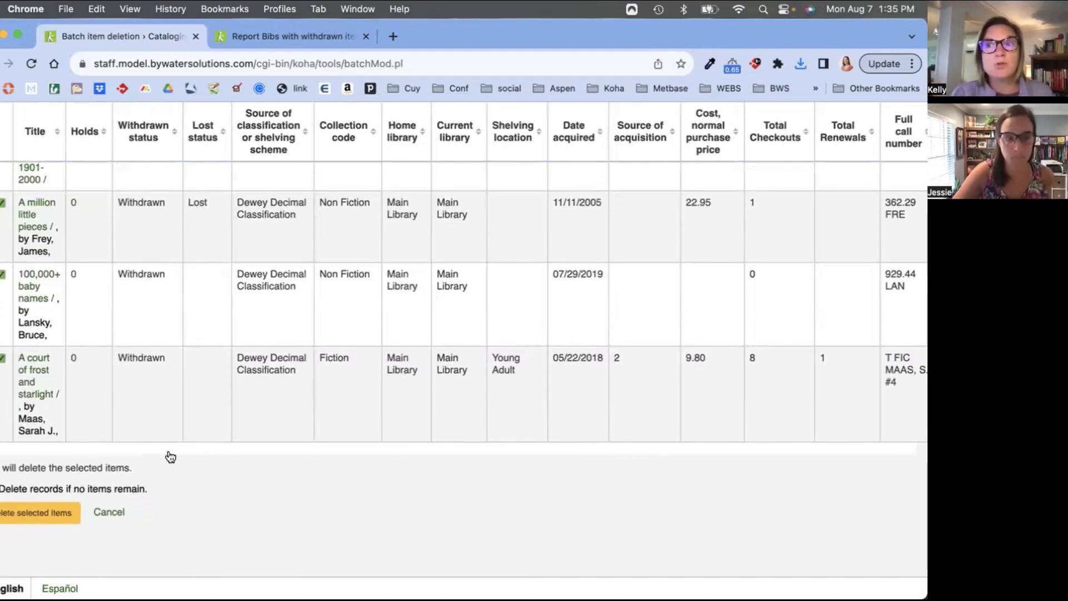
scroll(170, 457, up, 6)
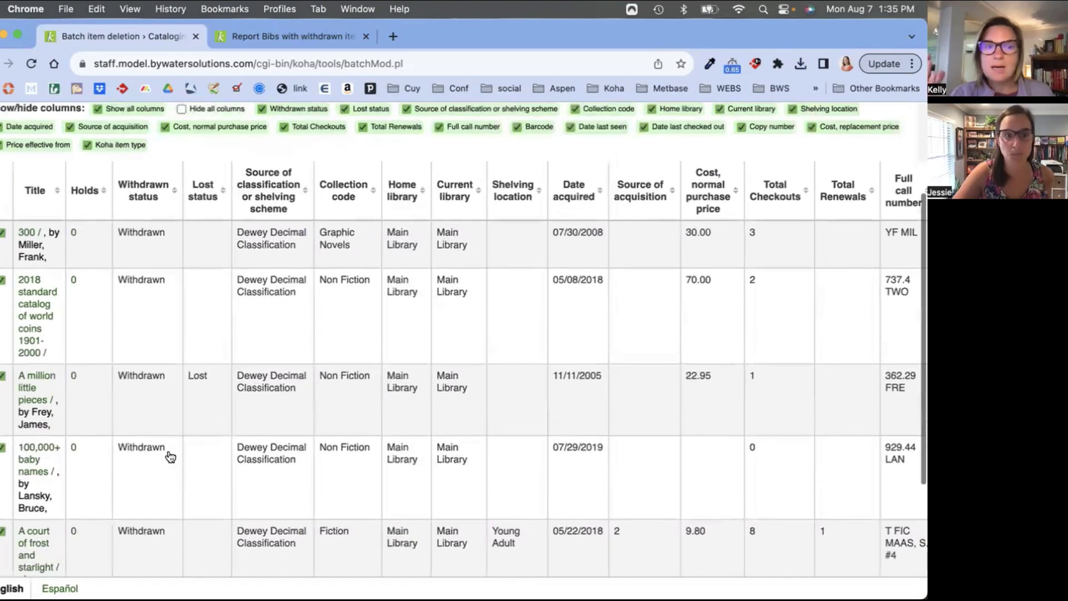
scroll(170, 457, down, 6)
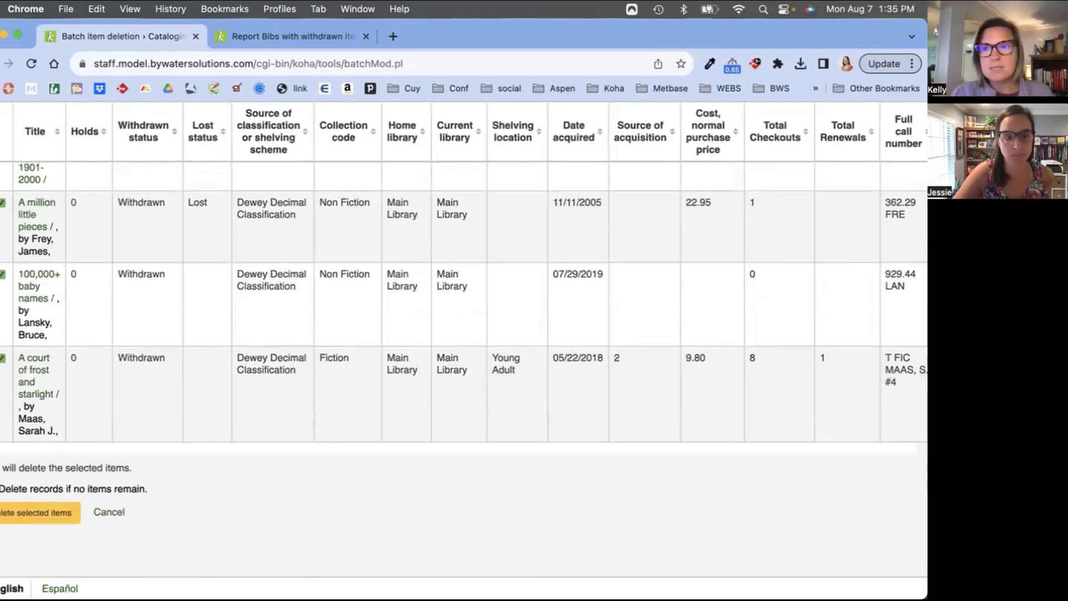
click(2, 358)
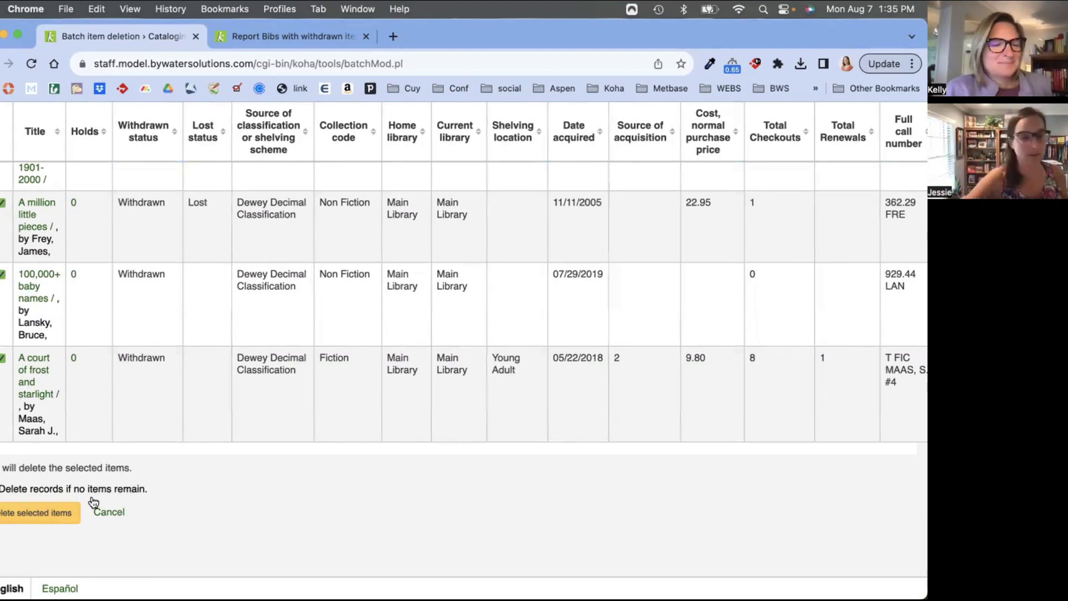
Delete the selected items and check job #7165's details: 5 items and 2 records deleted
click(17, 518)
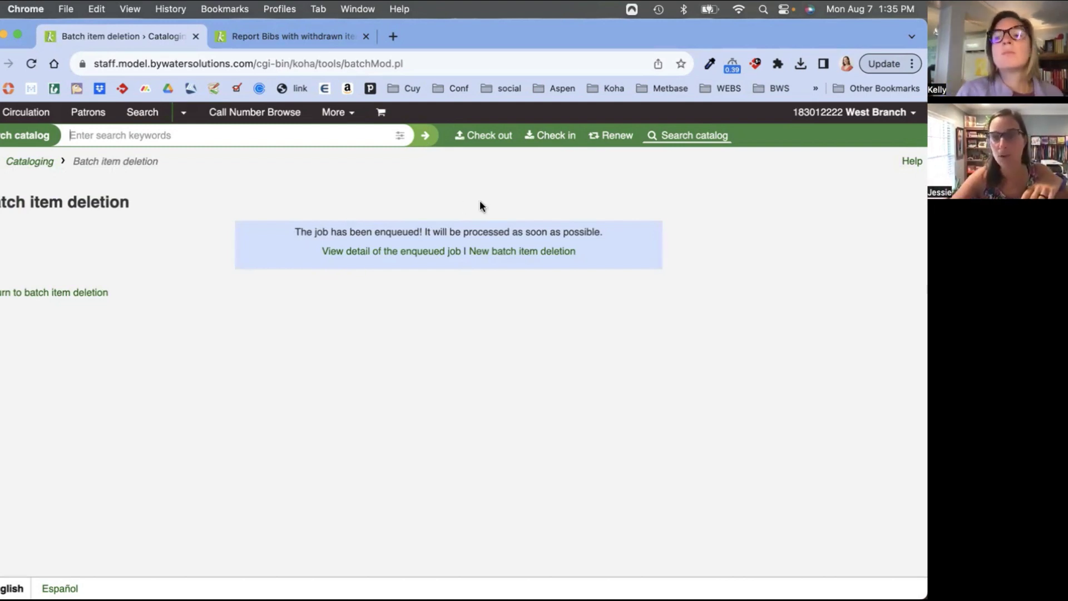
click(408, 255)
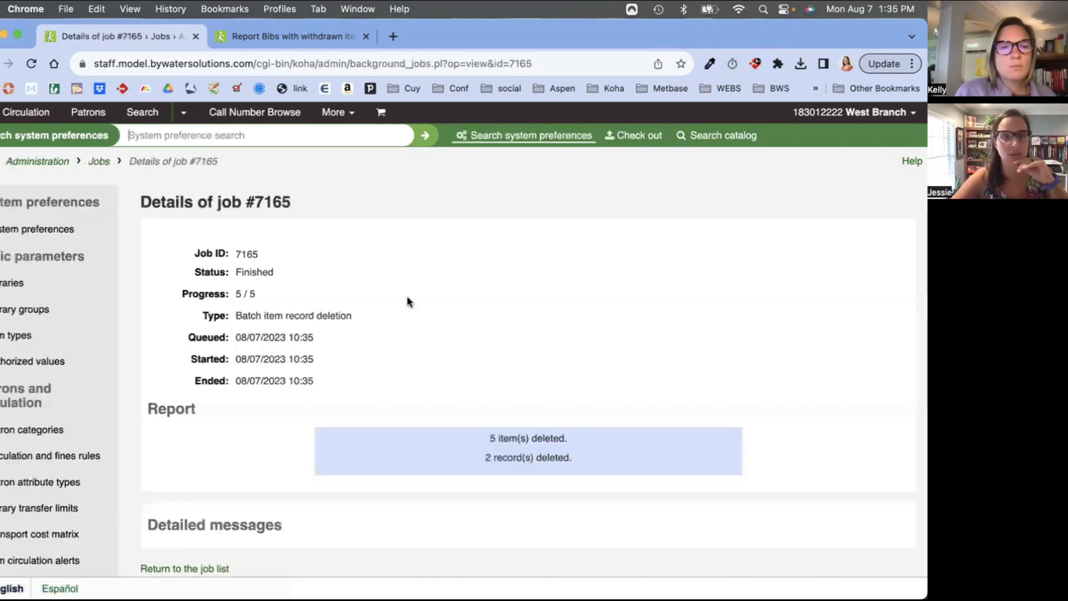
scroll(418, 345, down, 3)
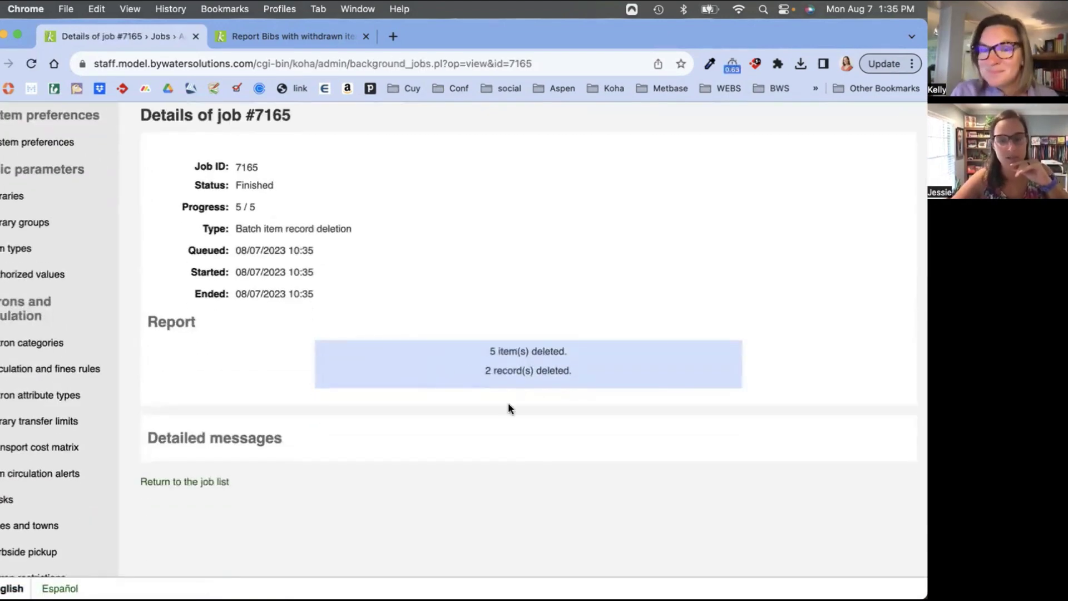
scroll(536, 421, up, 3)
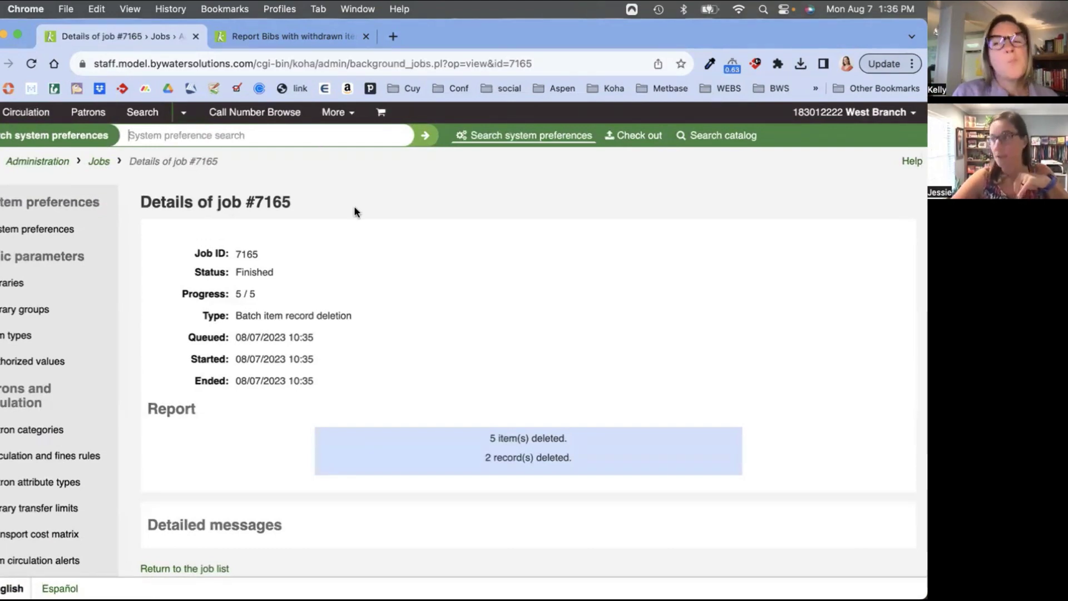
Switch to saved report 103, Bibs with withdrawn items, and show then hide its SQL code
click(287, 38)
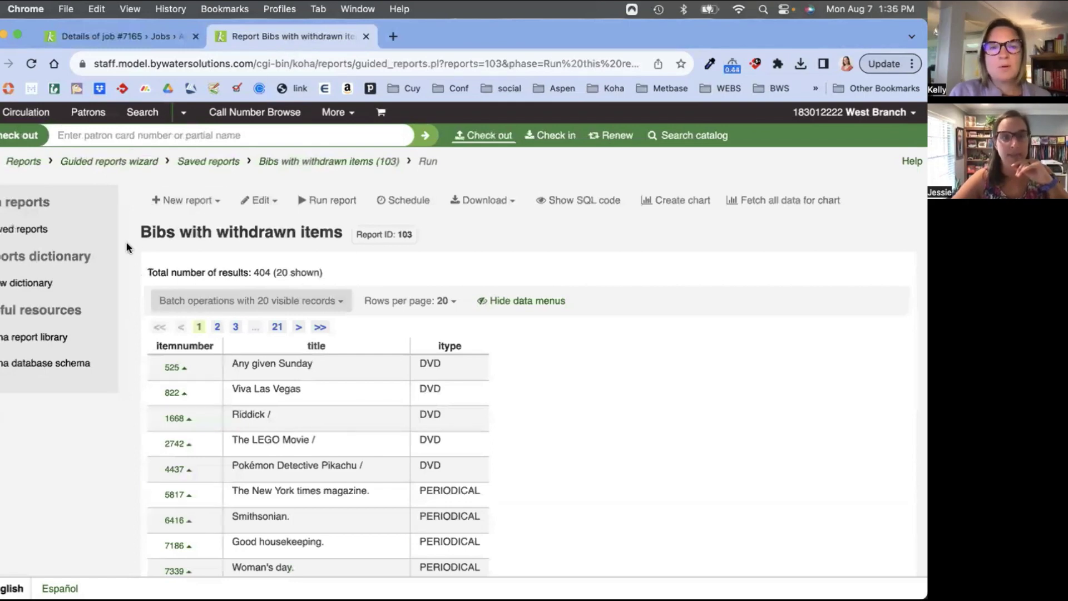
drag(140, 233, 332, 230)
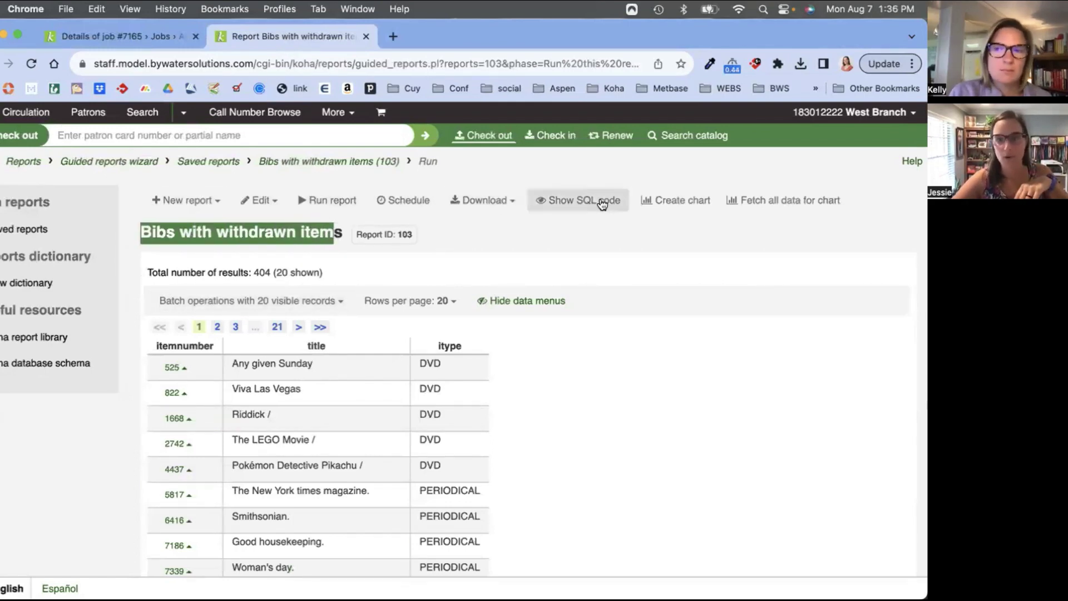
click(583, 201)
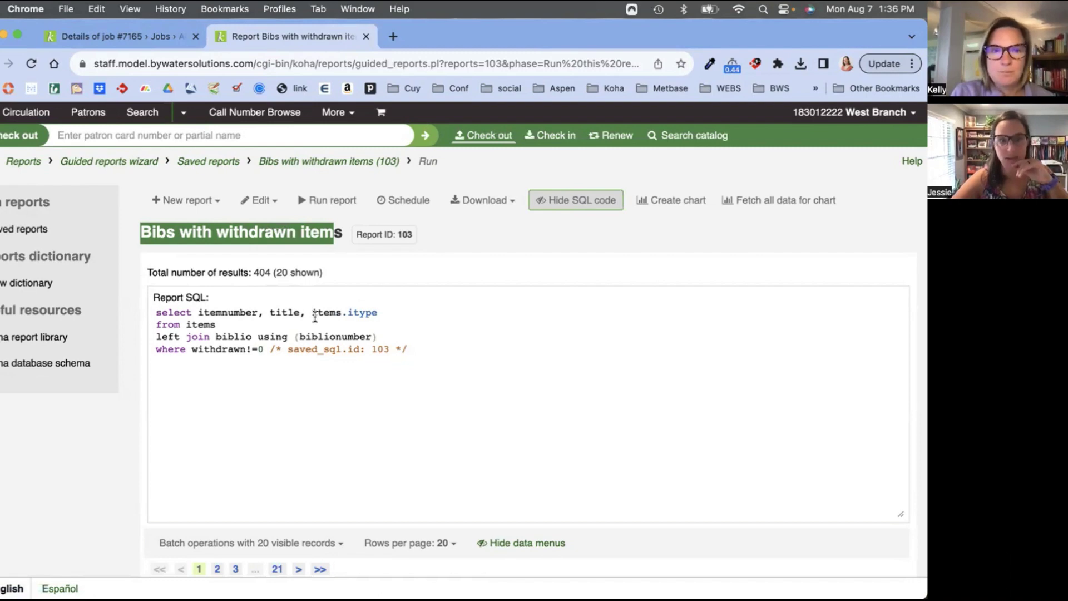
scroll(267, 389, down, 3)
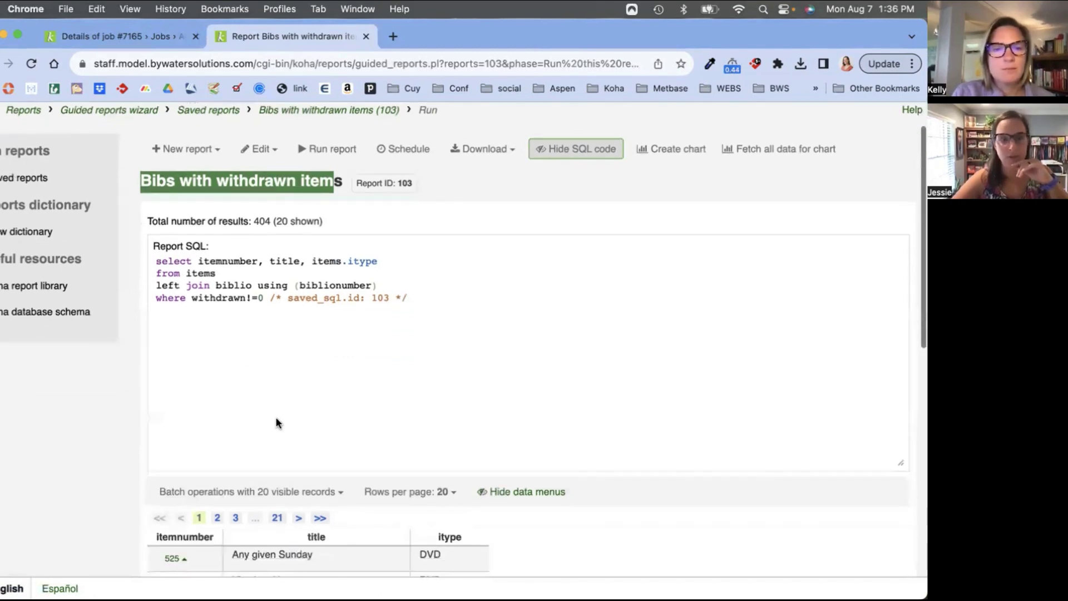
scroll(272, 342, down, 1)
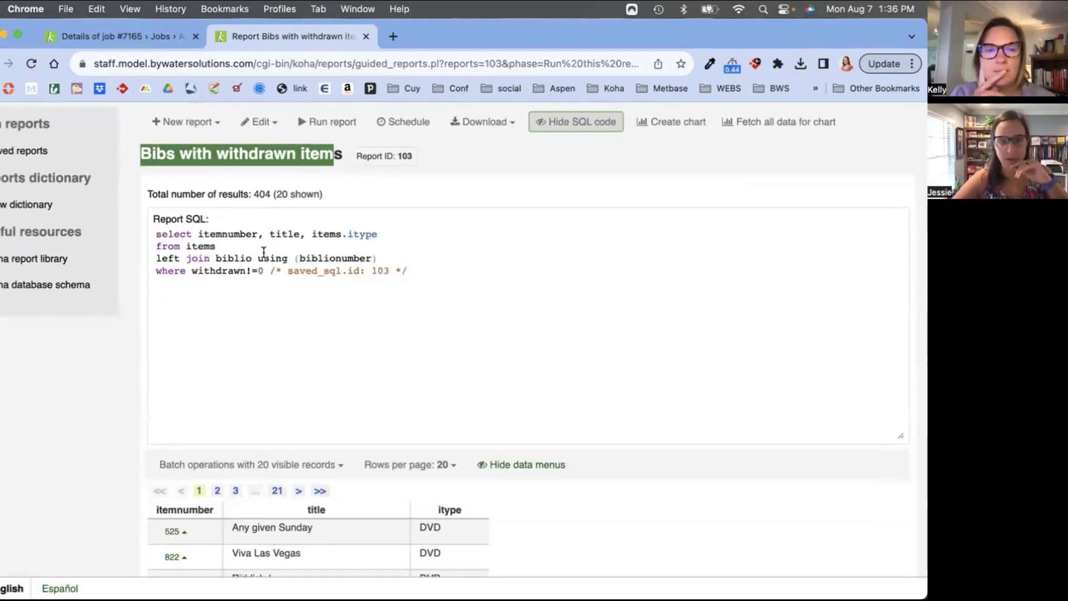
scroll(285, 382, down, 1)
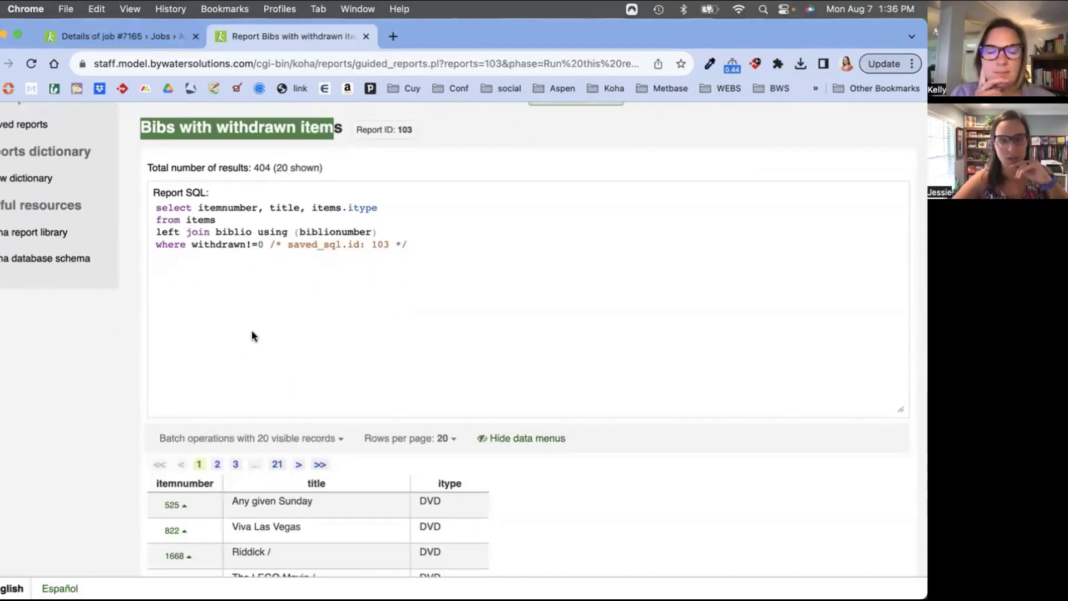
scroll(356, 299, up, 4)
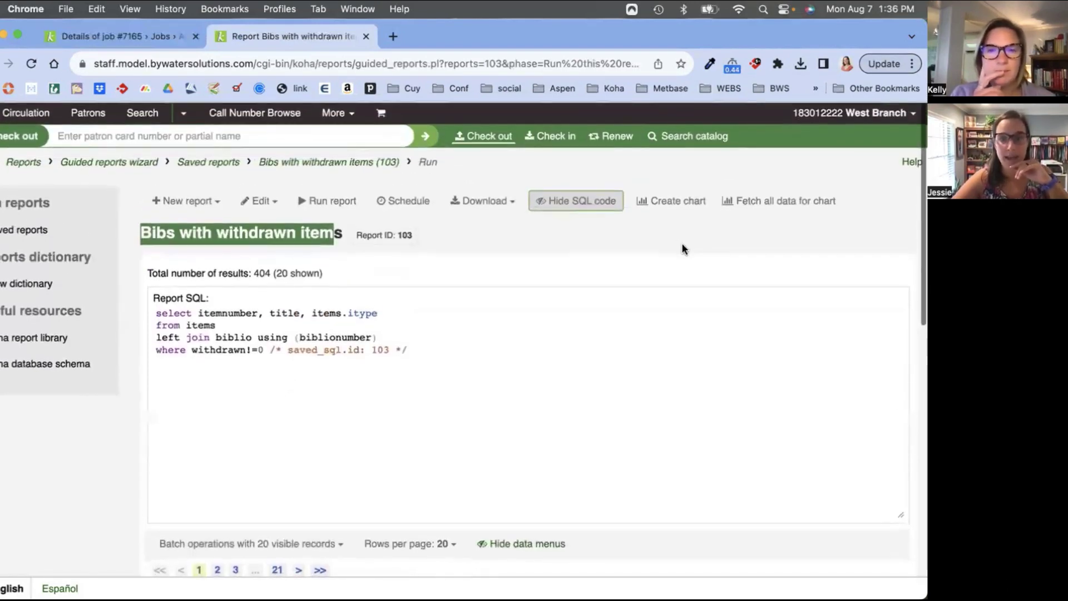
click(596, 204)
scroll(586, 436, down, 3)
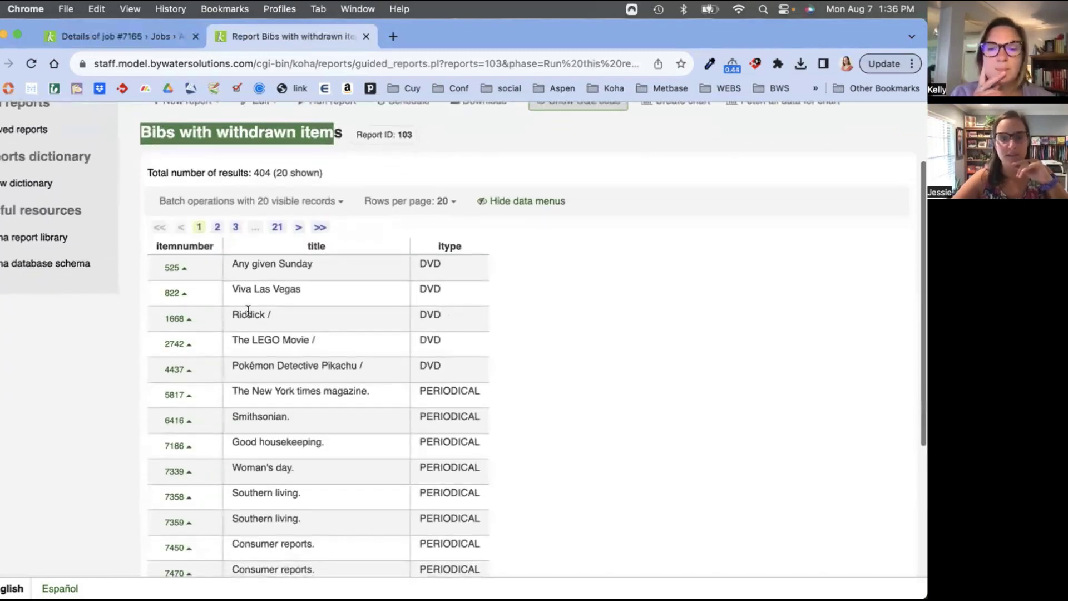
Send the report's visible items to Batch item deletion via Batch operations and review the list
click(322, 201)
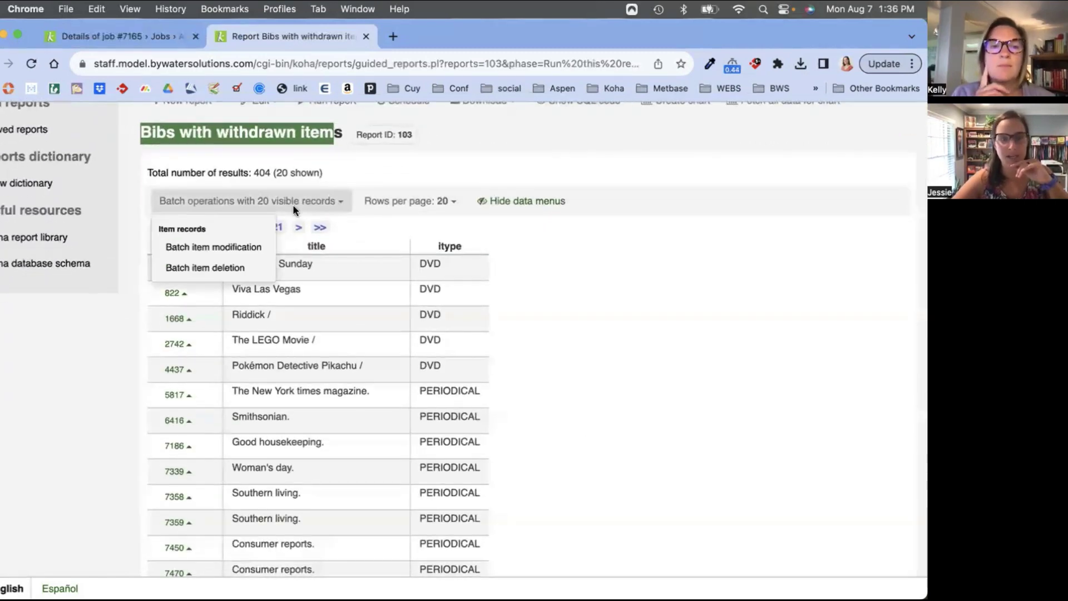
click(225, 269)
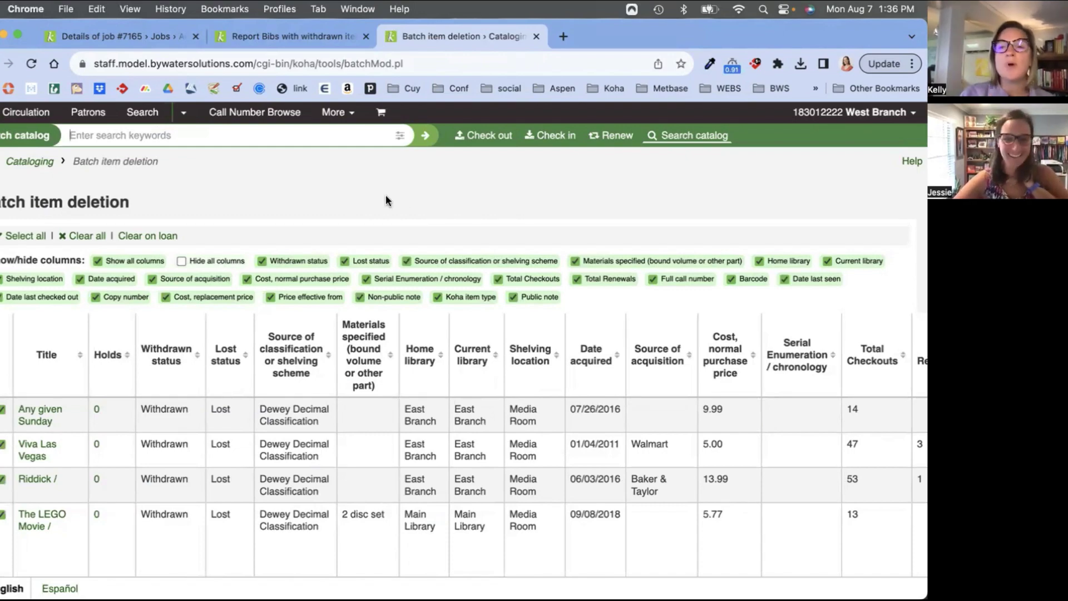
scroll(400, 203, down, 10)
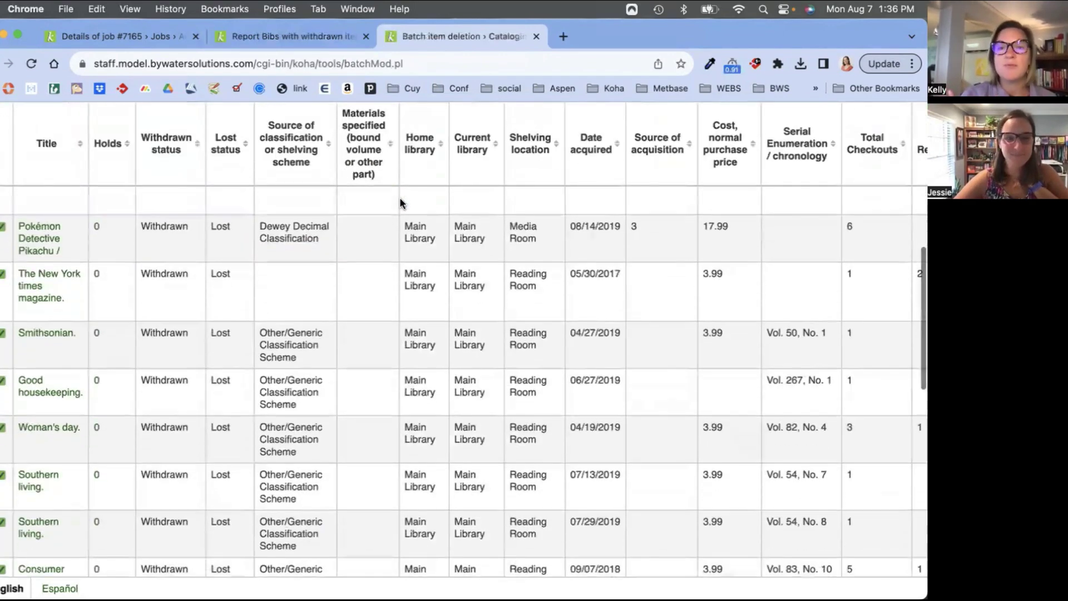
scroll(348, 475, down, 10)
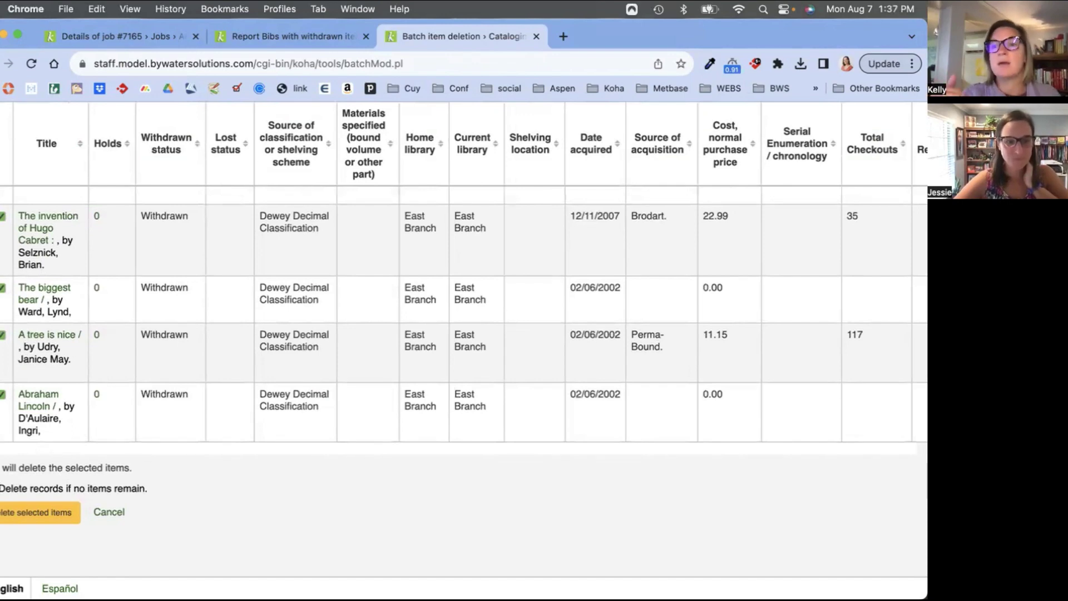
Delete the selected items and check job #7167's details: 20 items and 6 records deleted
click(26, 519)
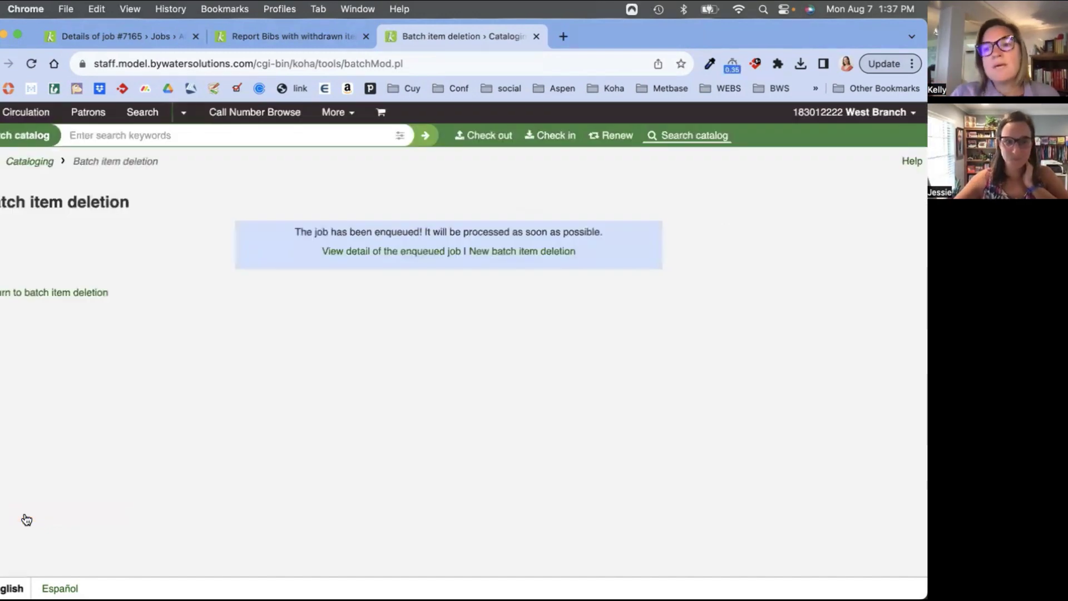
click(394, 253)
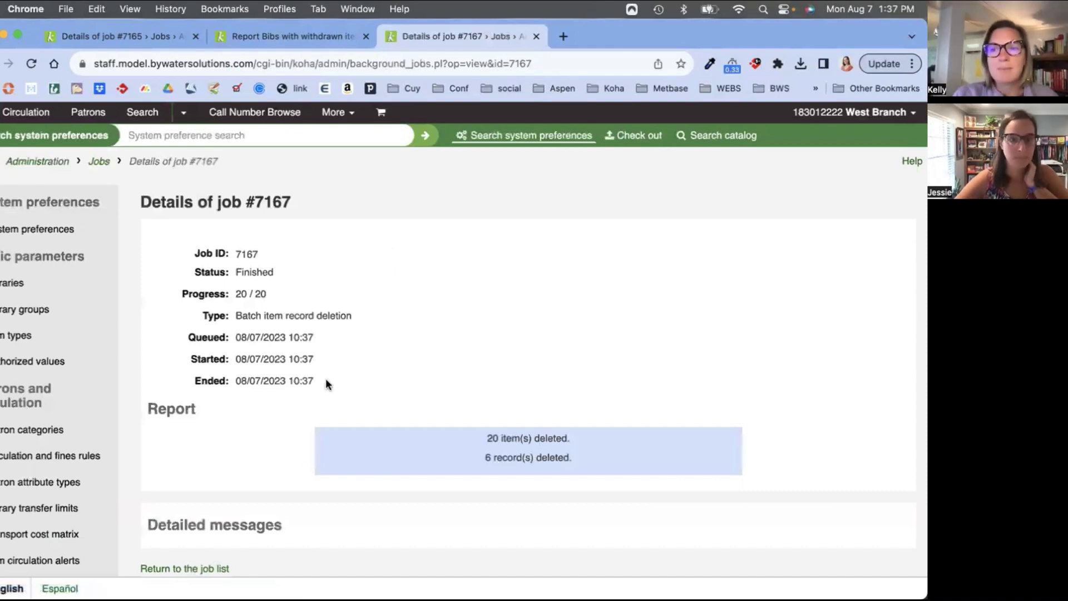
scroll(307, 498, down, 5)
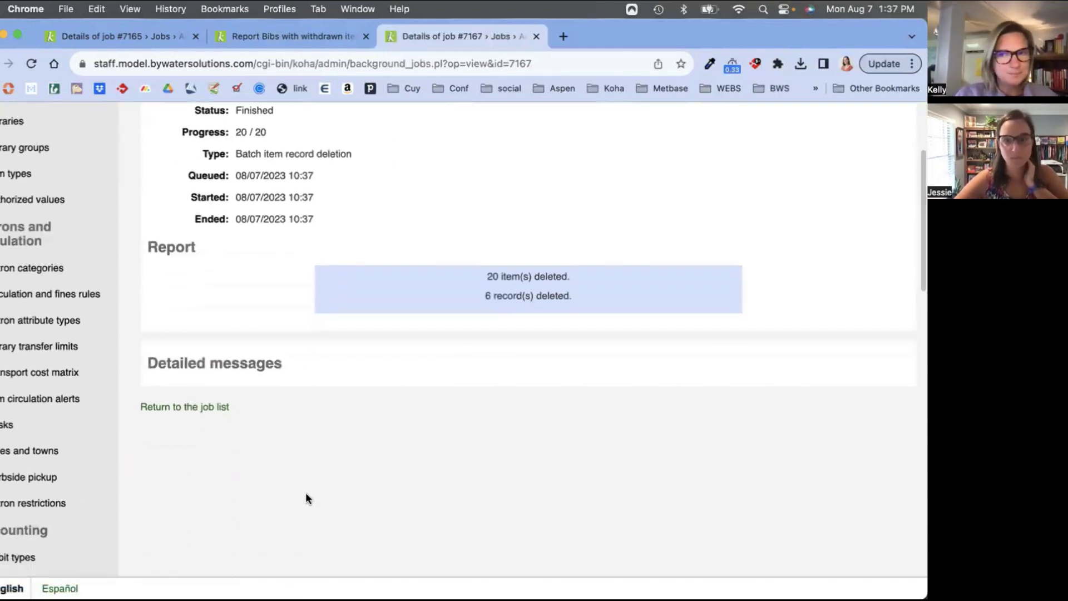
scroll(308, 498, up, 5)
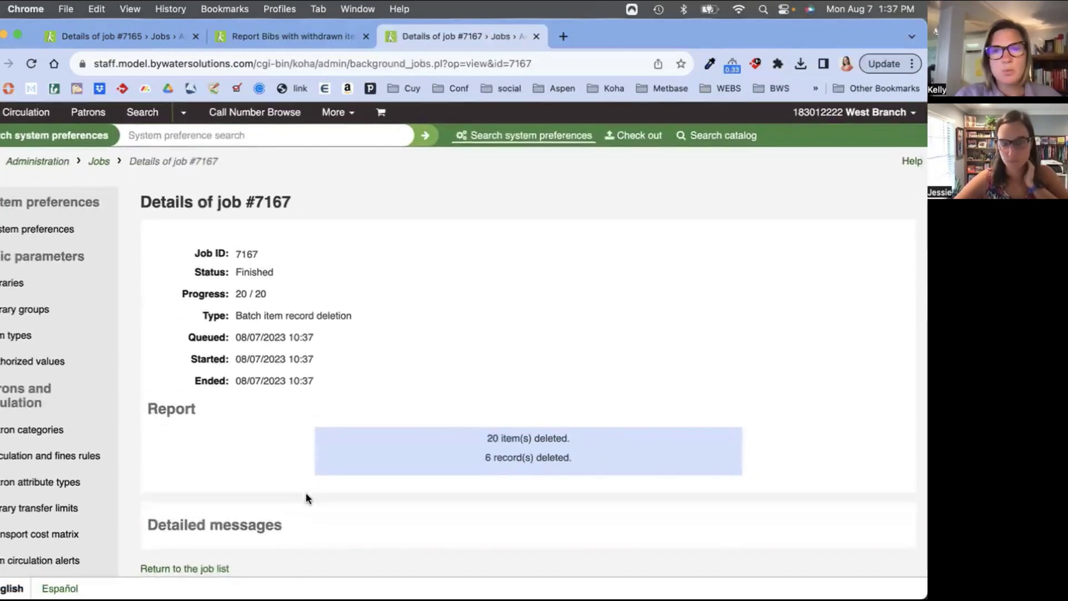